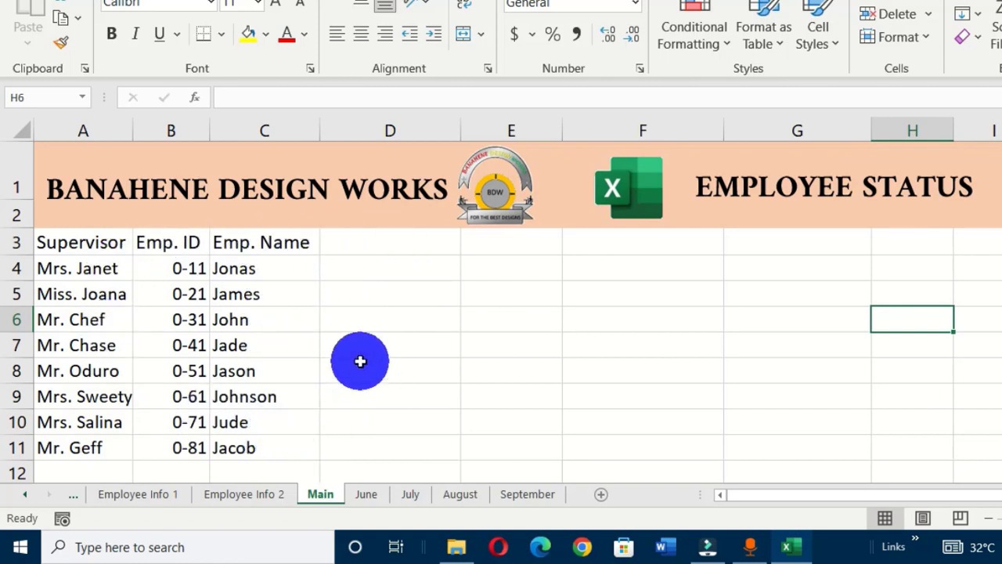
Examine the employee training lists on the June, July, August and September sheets and compare them with the Main sheet
{"action": "left_click", "coordinate": [371, 502]}
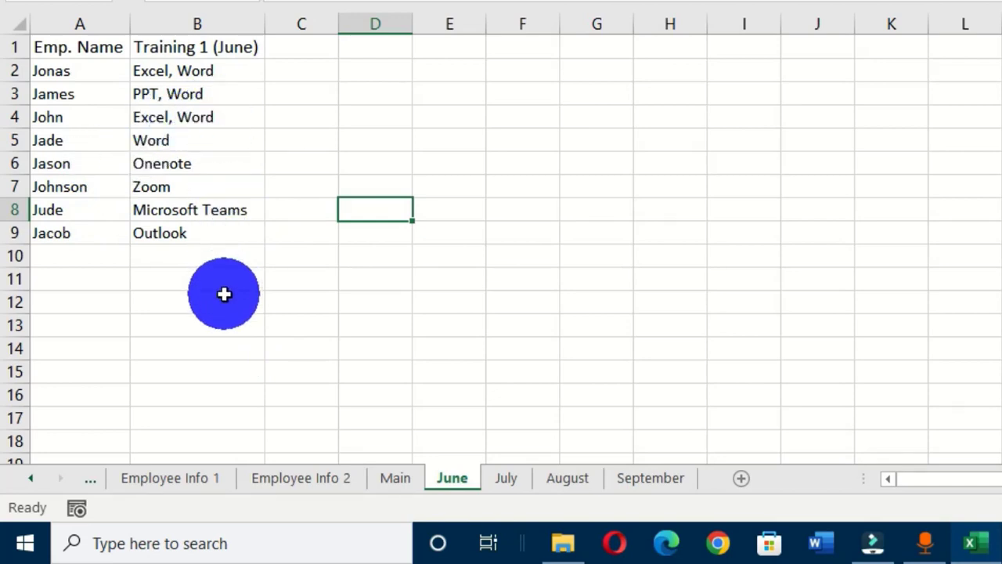
{"action": "left_click", "coordinate": [513, 484]}
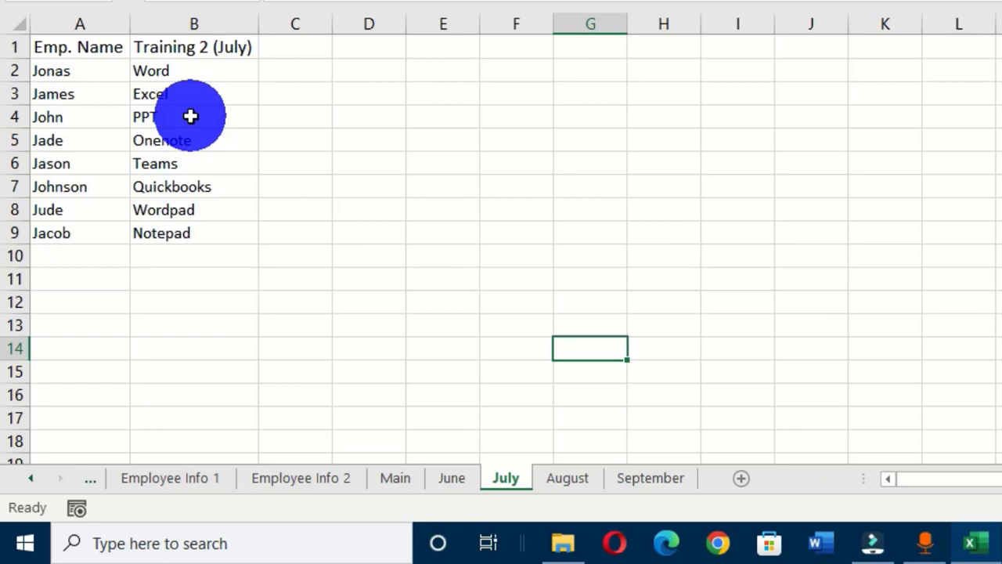
{"action": "left_click", "coordinate": [559, 488]}
{"action": "left_click", "coordinate": [414, 392]}
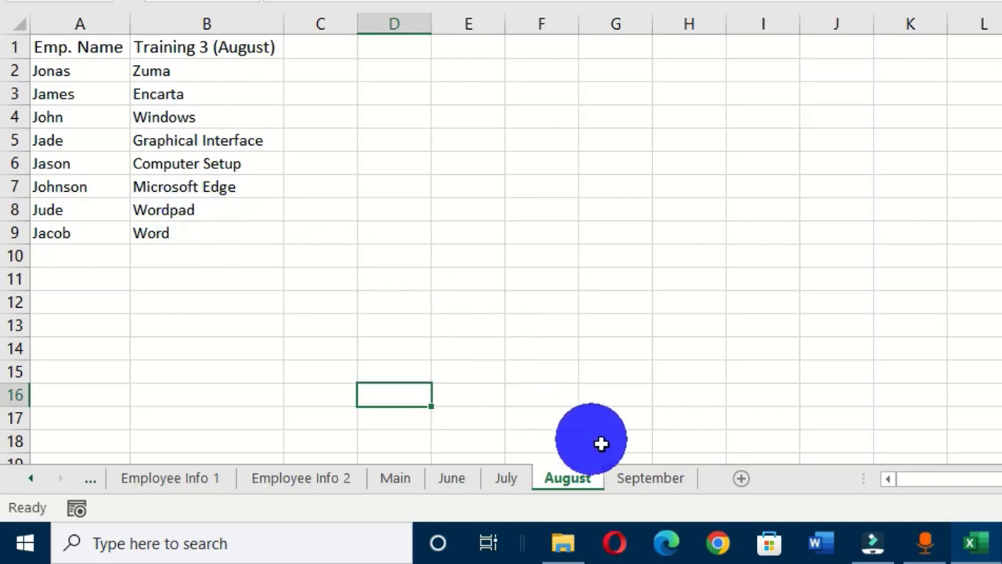
{"action": "left_click", "coordinate": [642, 486]}
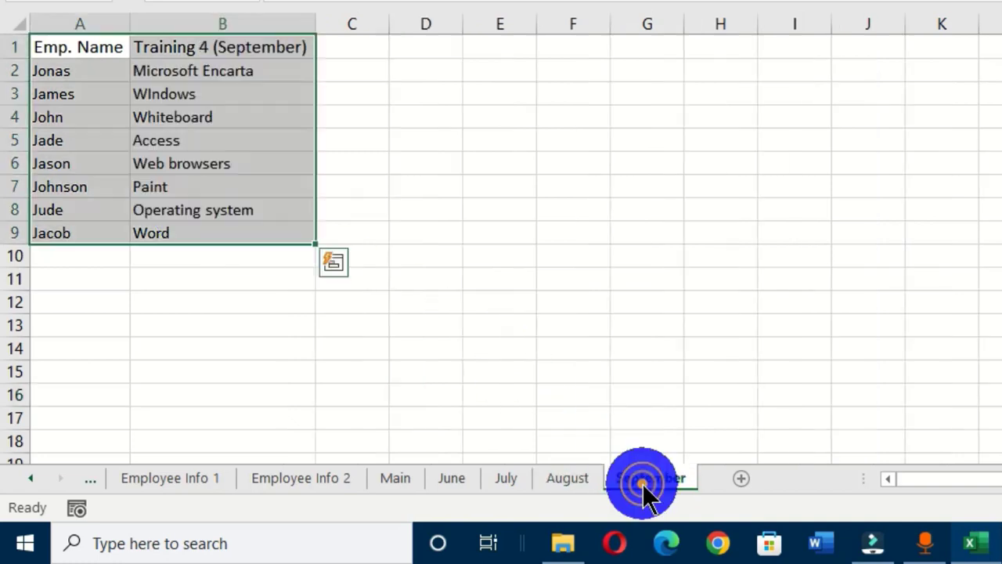
{"action": "left_click", "coordinate": [423, 182]}
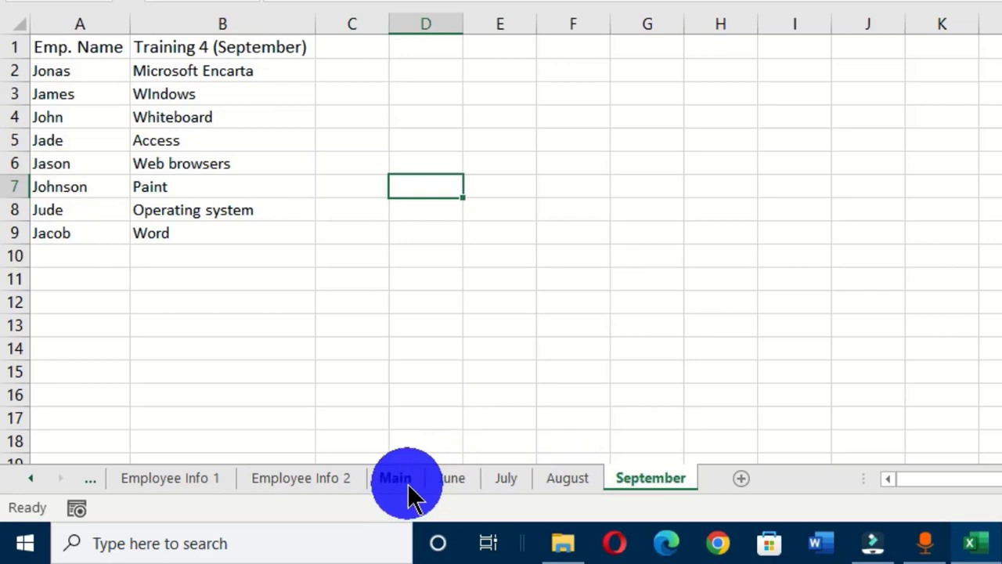
{"action": "left_click", "coordinate": [452, 480]}
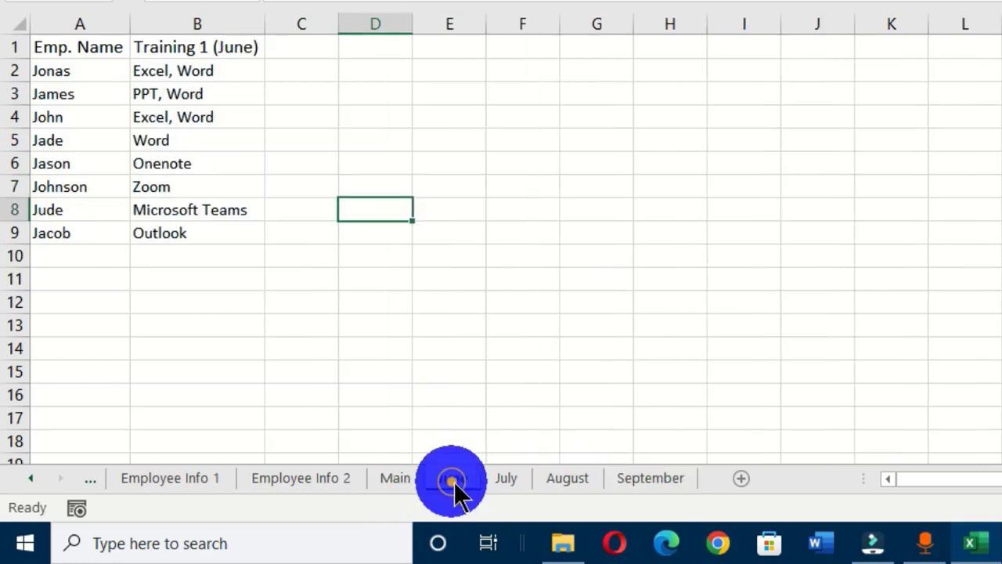
{"action": "left_click", "coordinate": [510, 479]}
{"action": "left_click", "coordinate": [569, 479]}
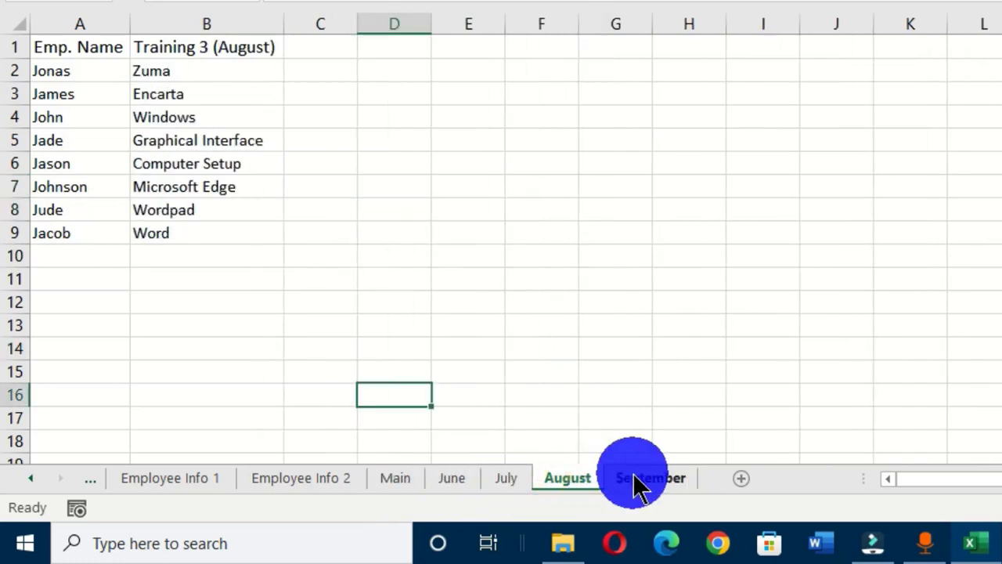
{"action": "left_click", "coordinate": [636, 480]}
{"action": "left_click", "coordinate": [569, 480]}
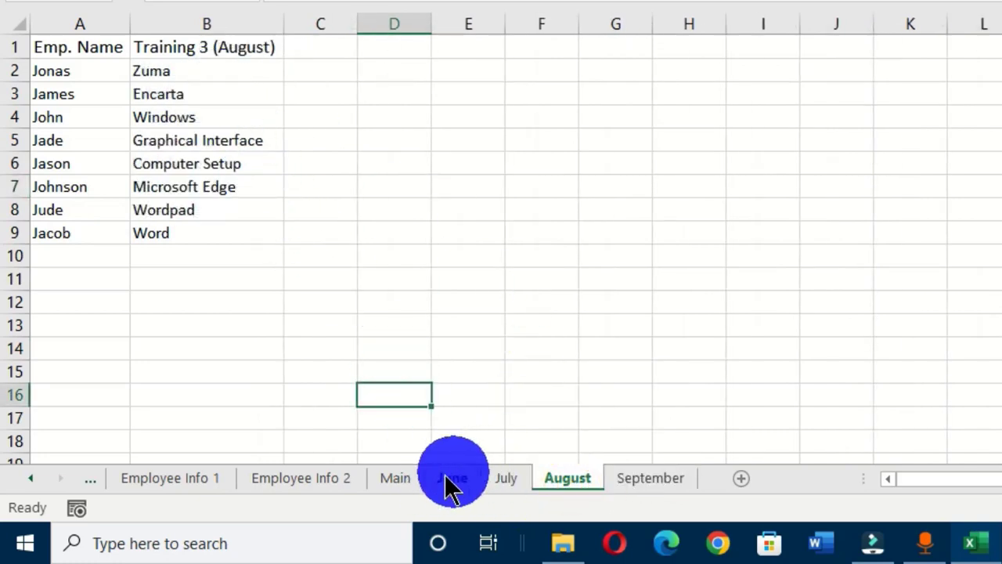
{"action": "left_click", "coordinate": [399, 479]}
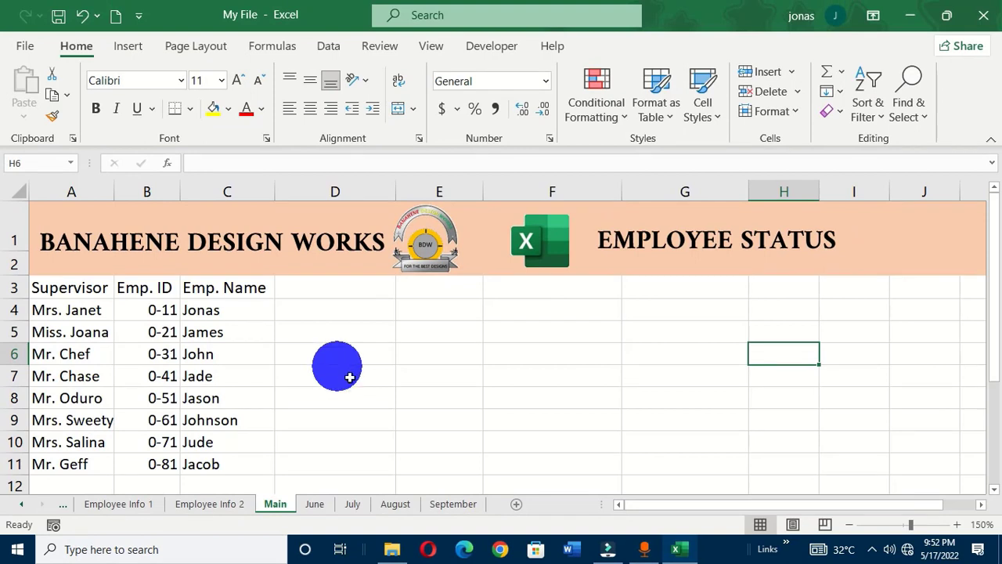
{"action": "left_click", "coordinate": [316, 506]}
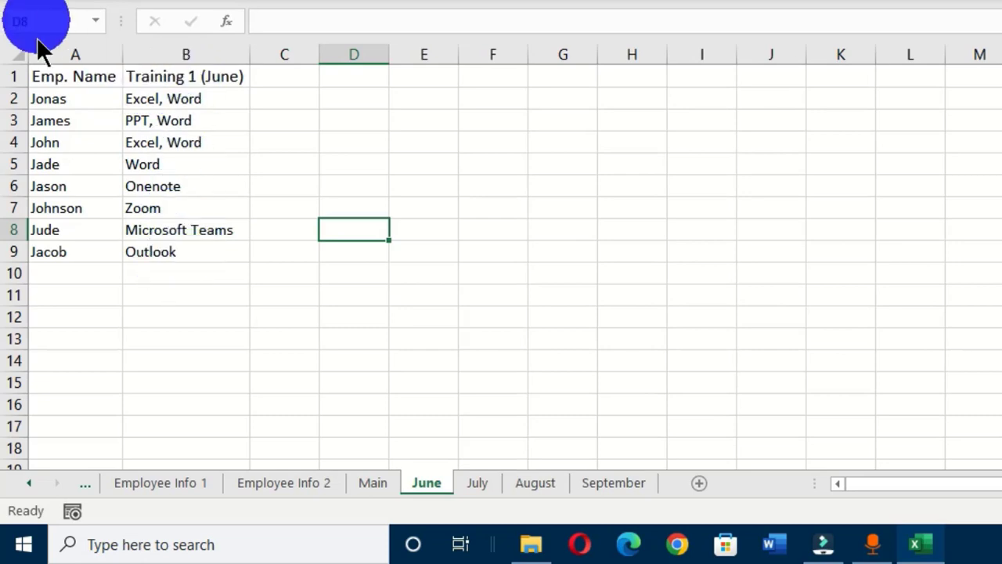
{"action": "left_click", "coordinate": [483, 487]}
{"action": "left_click", "coordinate": [532, 487]}
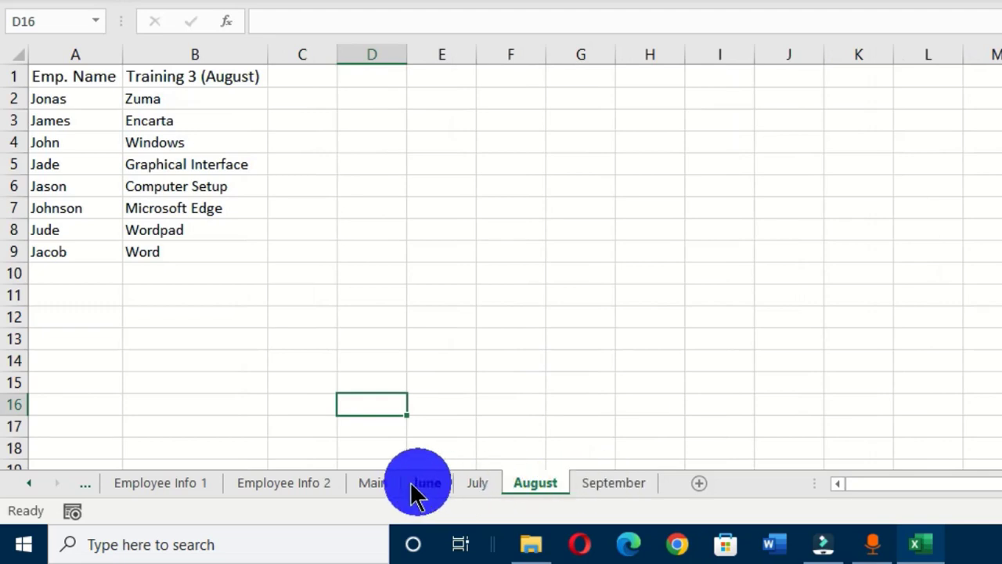
Enter the header June in cell D3 of the Main sheet and fill it across to G3 as July, August and September
{"action": "left_click", "coordinate": [375, 483]}
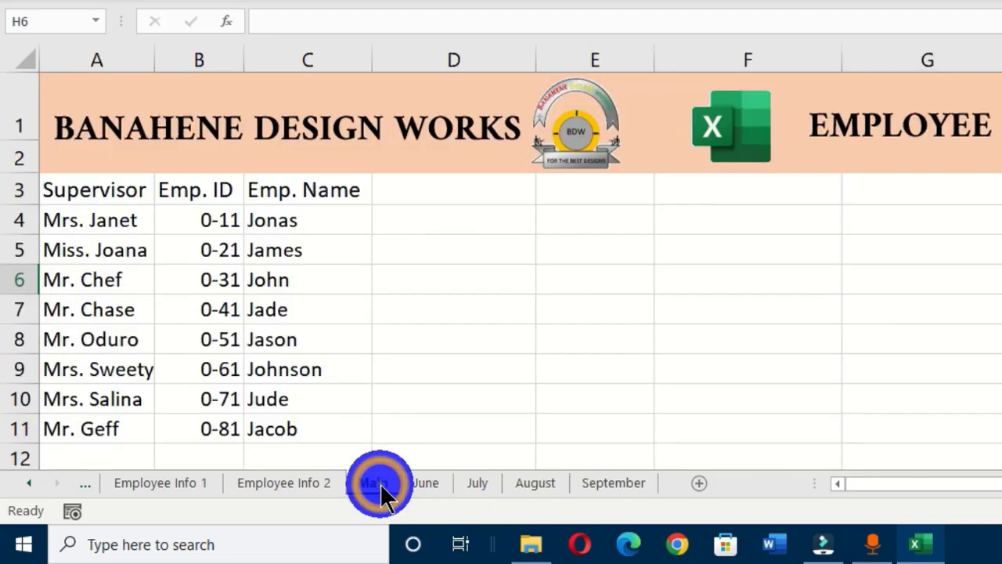
{"action": "left_click", "coordinate": [410, 201]}
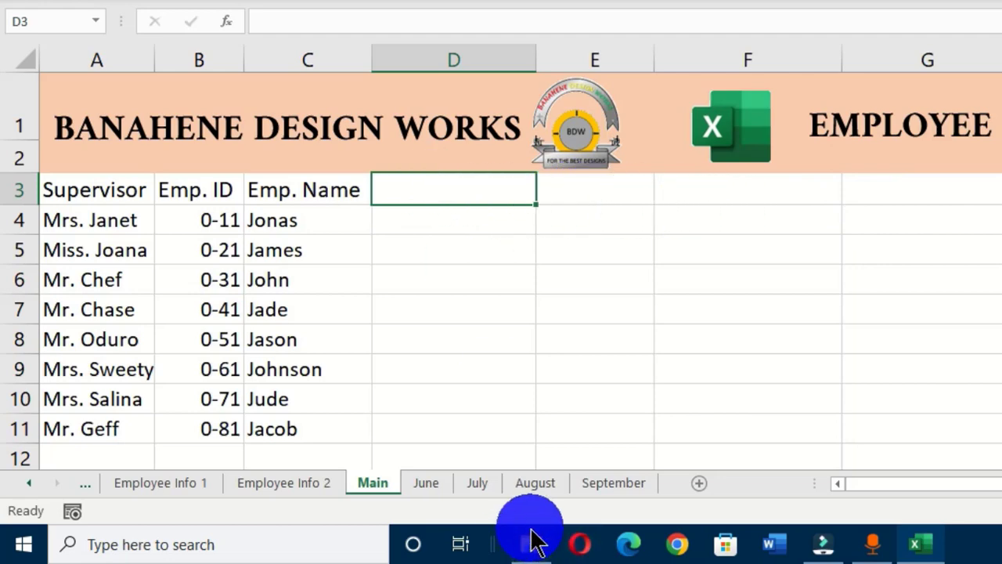
{"action": "left_click", "coordinate": [417, 192]}
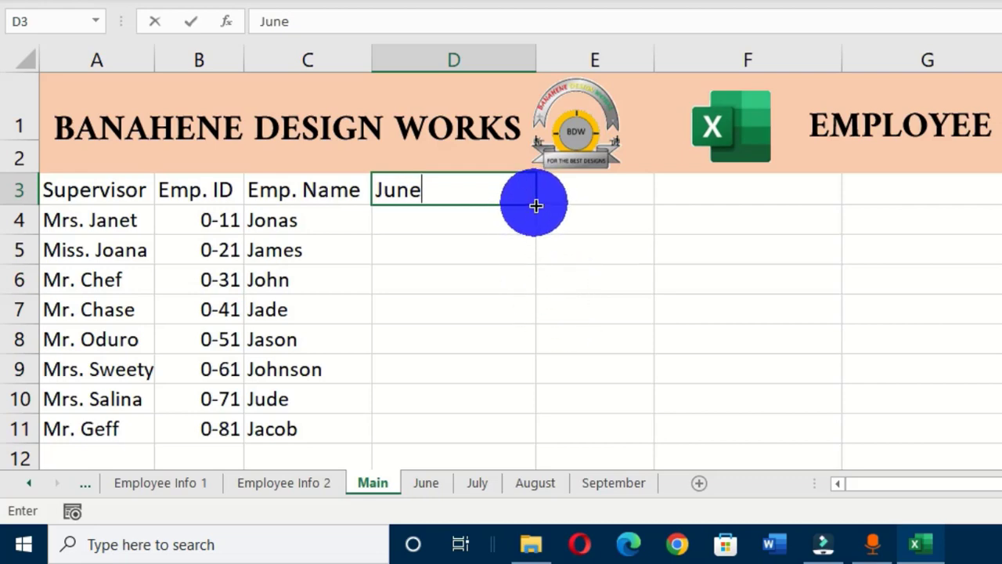
{"action": "left_click_drag", "start_coordinate": [538, 205], "coordinate": [932, 224]}
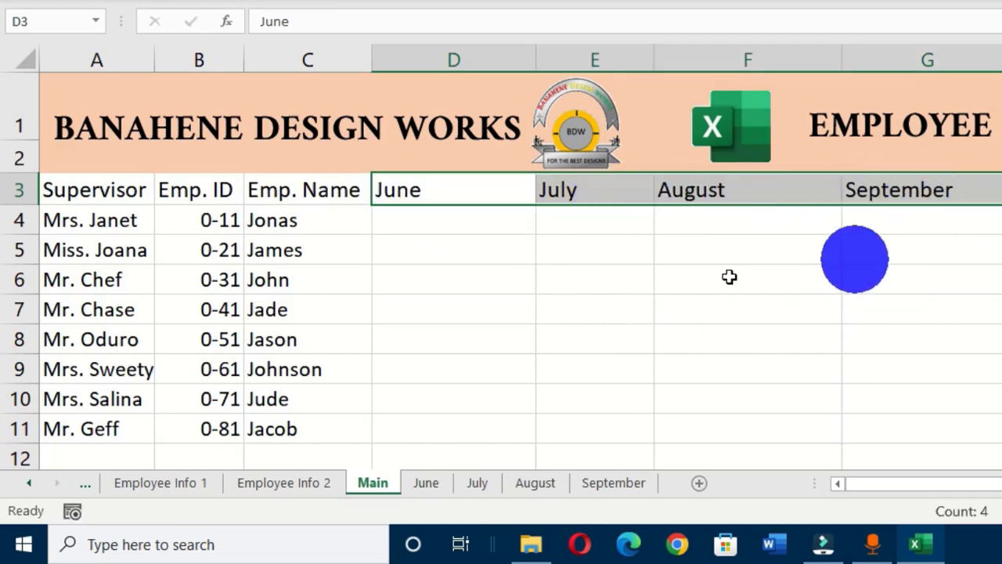
{"action": "left_click", "coordinate": [593, 277]}
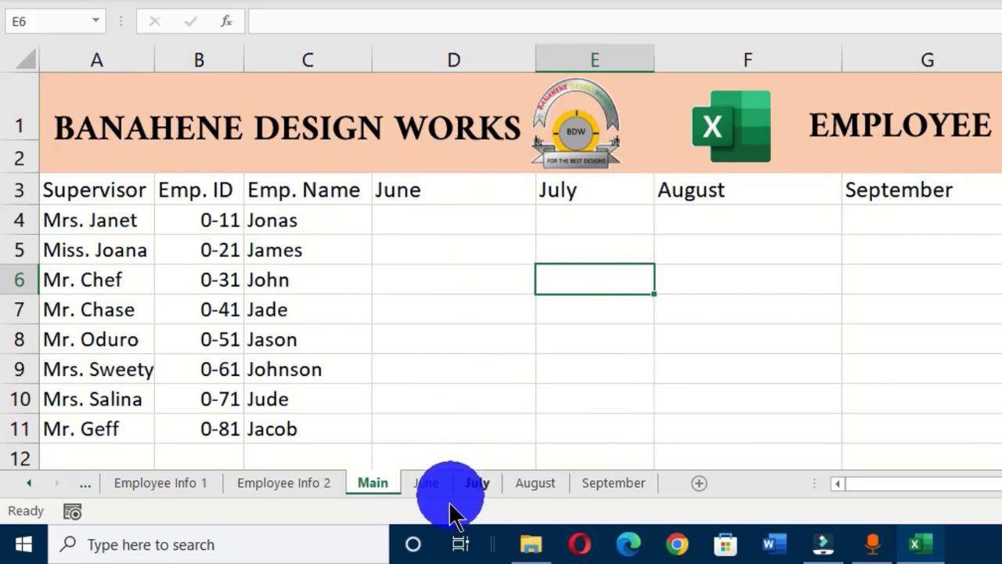
Examine the training table A1:B9 on the June sheet and the workbook's defined names in Name Manager
{"action": "left_click", "coordinate": [429, 486]}
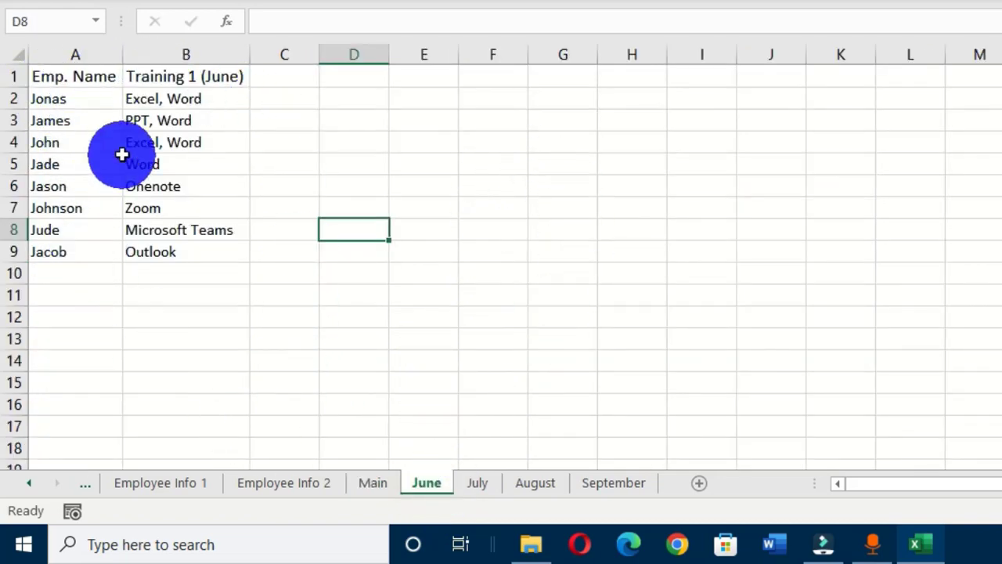
{"action": "left_click_drag", "start_coordinate": [52, 78], "coordinate": [196, 259]}
{"action": "left_click", "coordinate": [413, 230]}
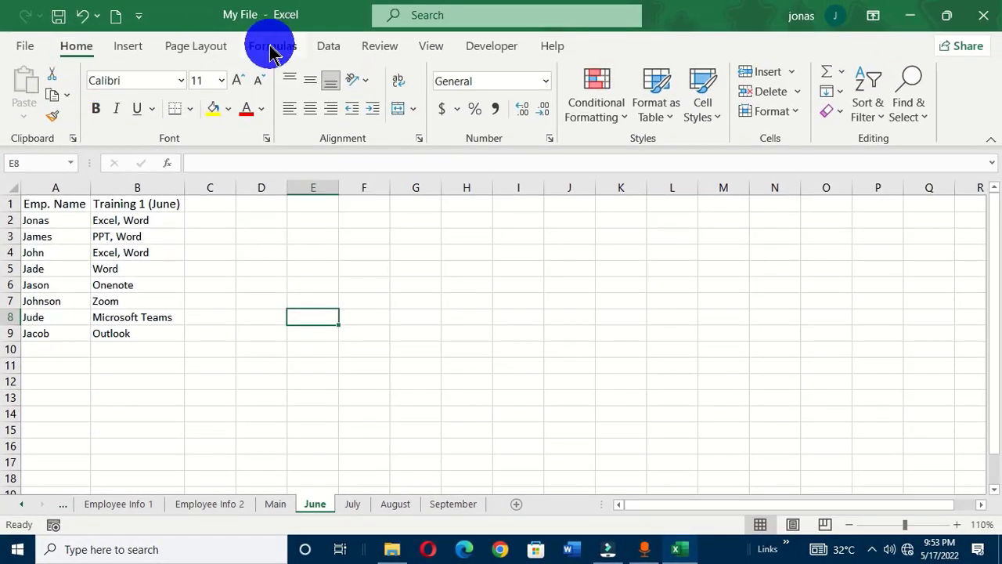
{"action": "left_click", "coordinate": [274, 47]}
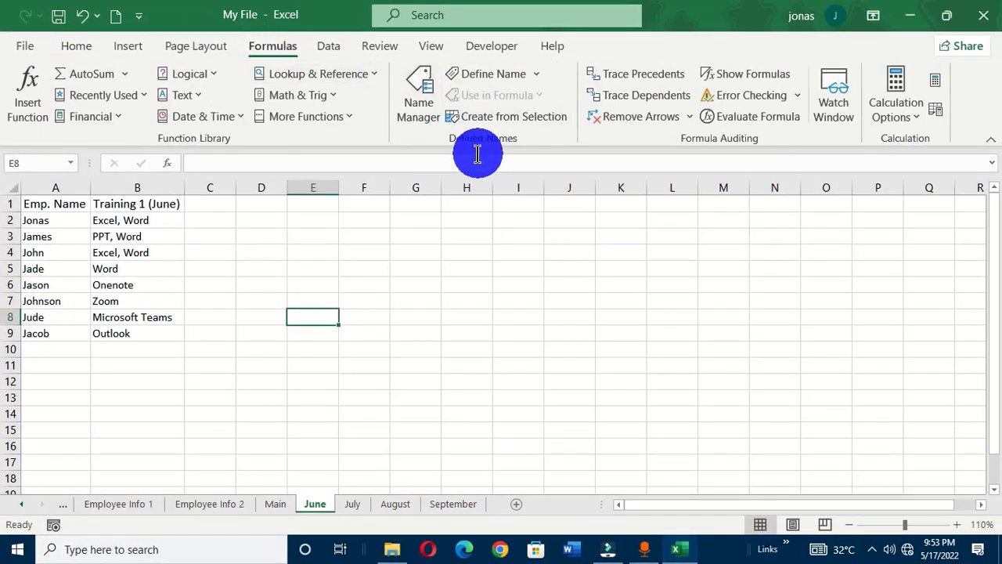
{"action": "left_click", "coordinate": [423, 94]}
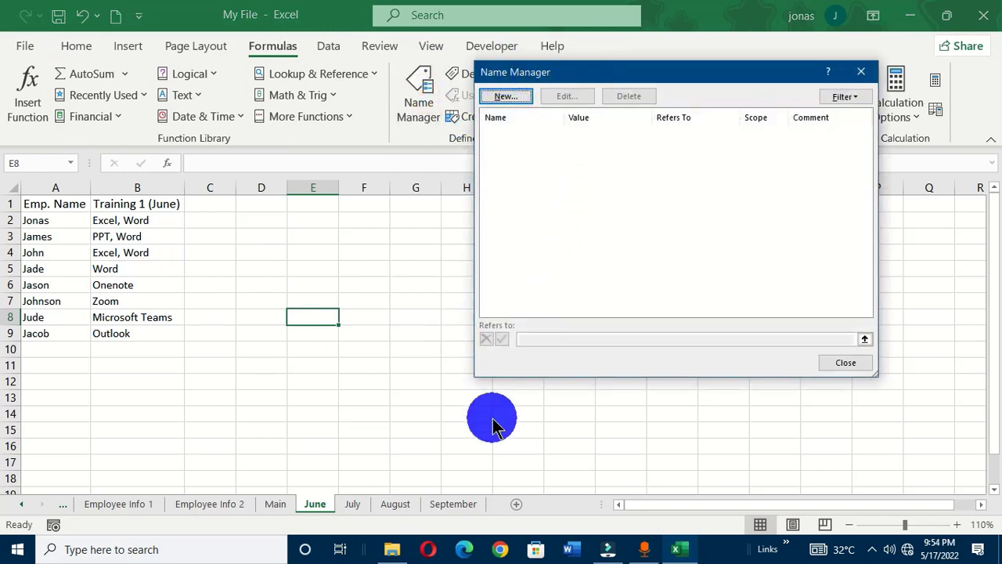
{"action": "left_click", "coordinate": [867, 72]}
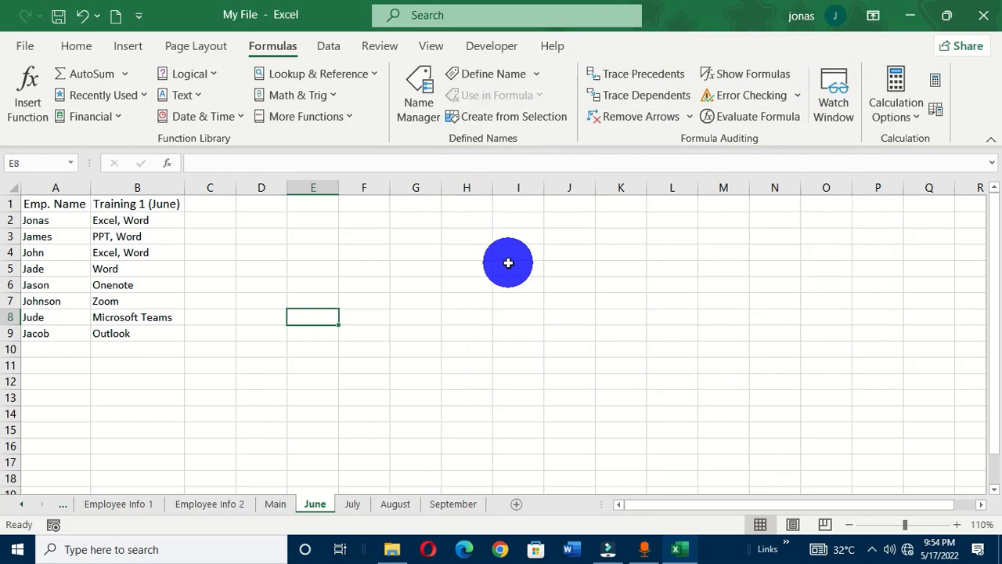
{"action": "key", "text": "ctrl+F3"}
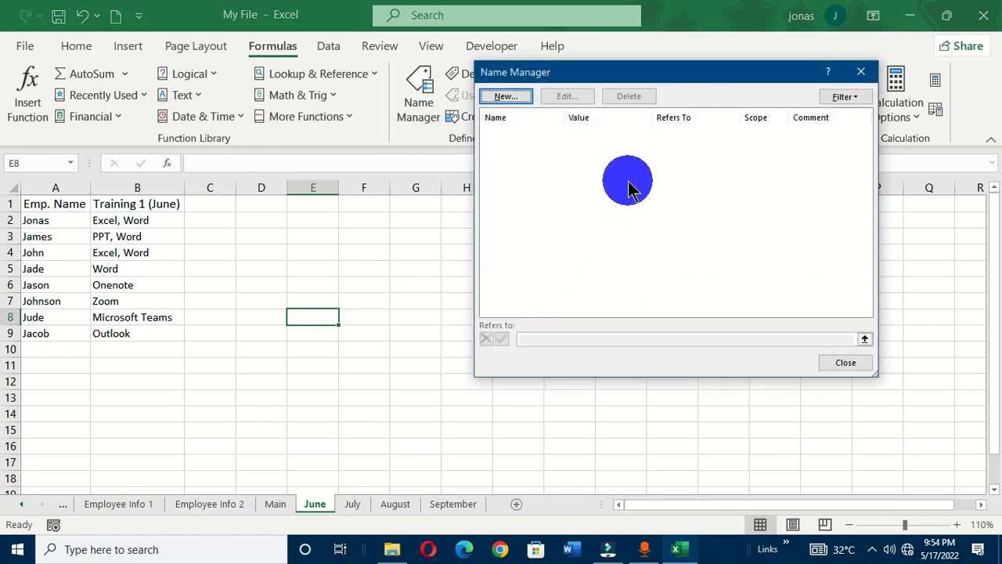
{"action": "left_click", "coordinate": [861, 72]}
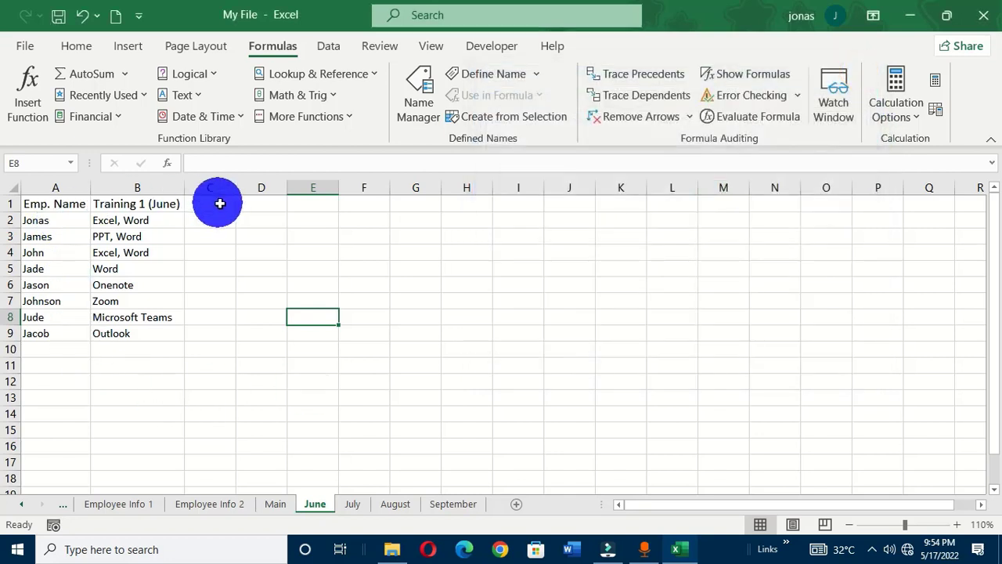
{"action": "left_click_drag", "start_coordinate": [38, 203], "coordinate": [139, 321]}
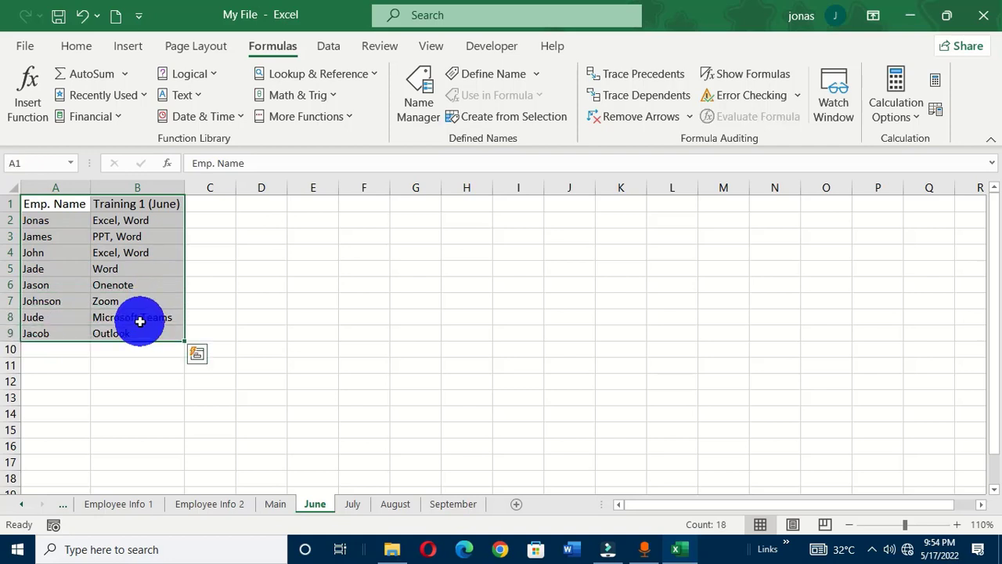
{"action": "key", "text": "ctrl+F3"}
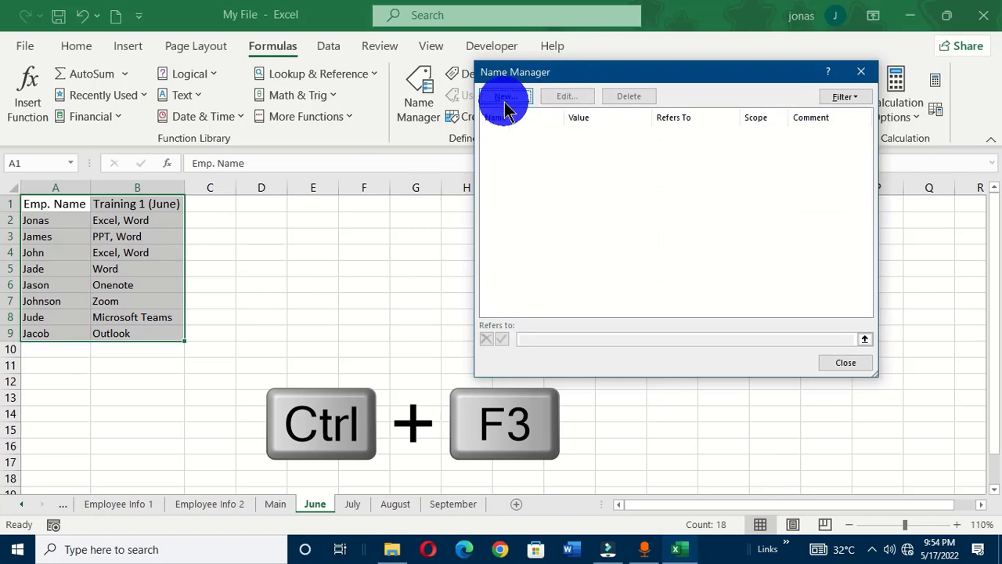
{"action": "left_click", "coordinate": [505, 102]}
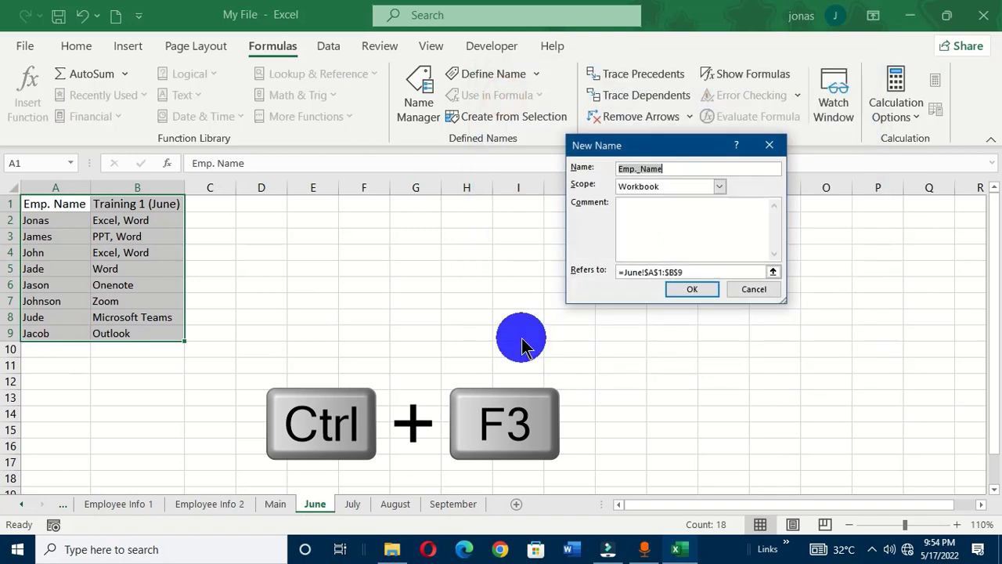
{"action": "left_click_drag", "start_coordinate": [633, 160], "coordinate": [546, 178]}
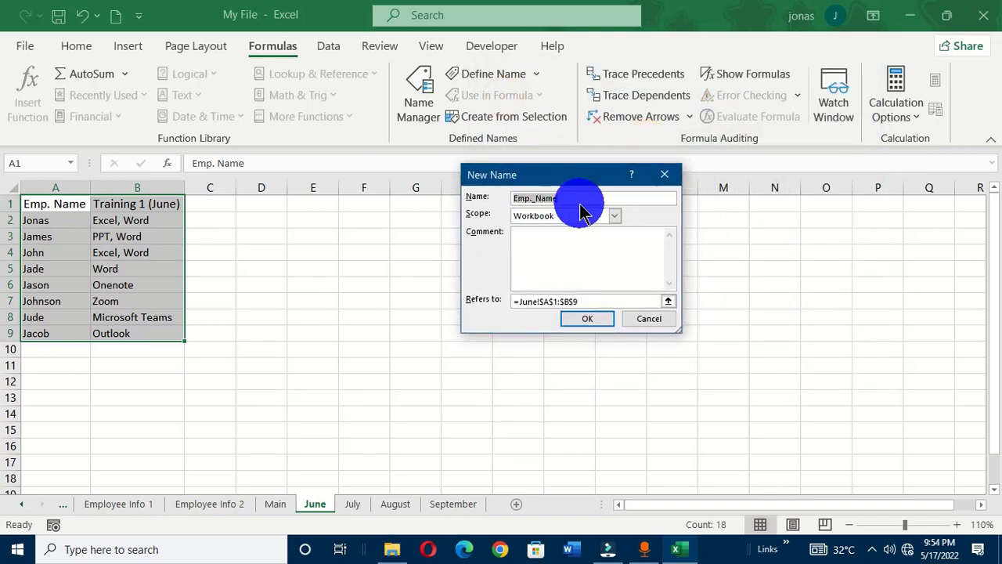
{"action": "left_click", "coordinate": [664, 173]}
{"action": "left_click", "coordinate": [756, 99]}
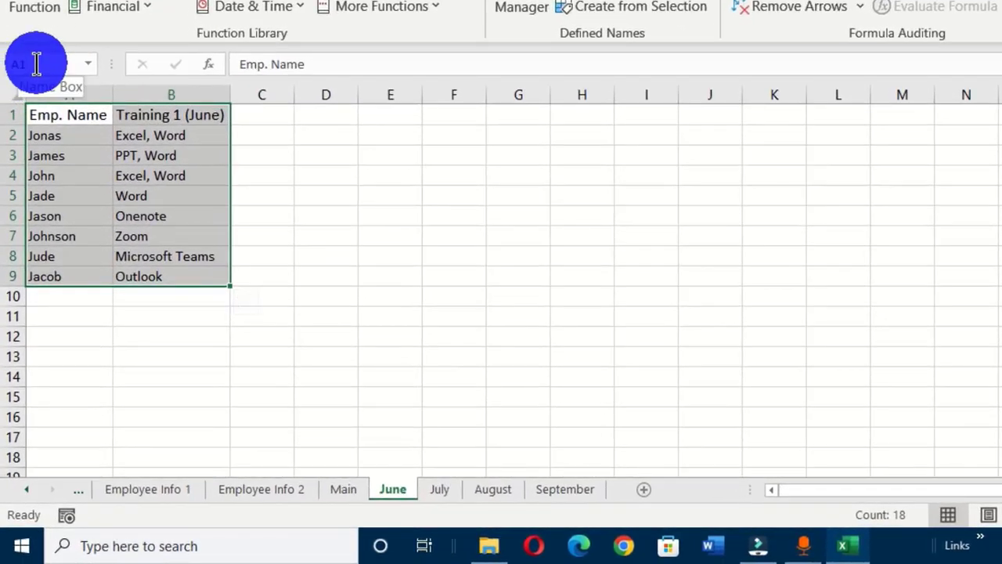
Name the range A1:B9 on the June sheet June and reselect the range to check its name
{"action": "left_click", "coordinate": [36, 63]}
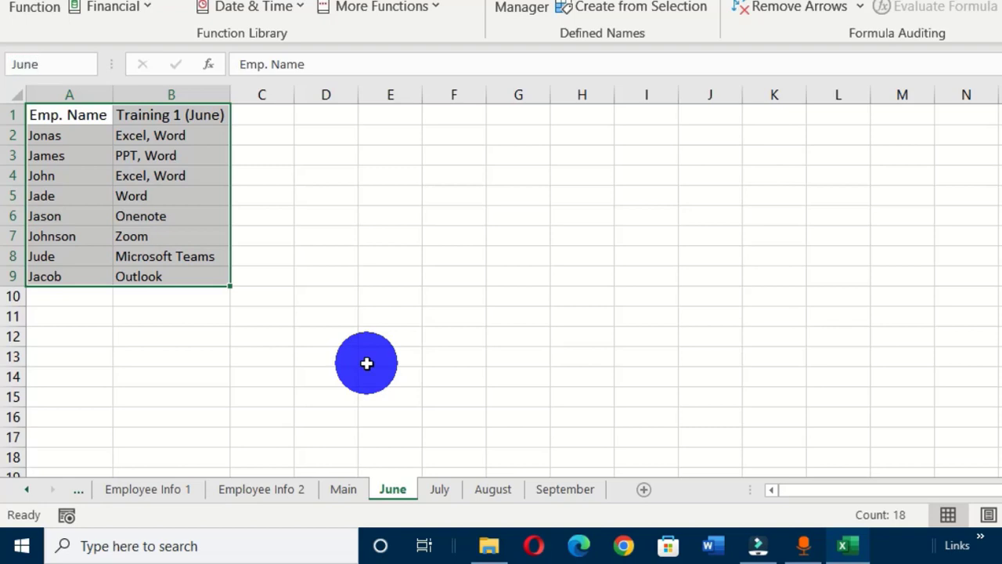
{"action": "left_click", "coordinate": [371, 303]}
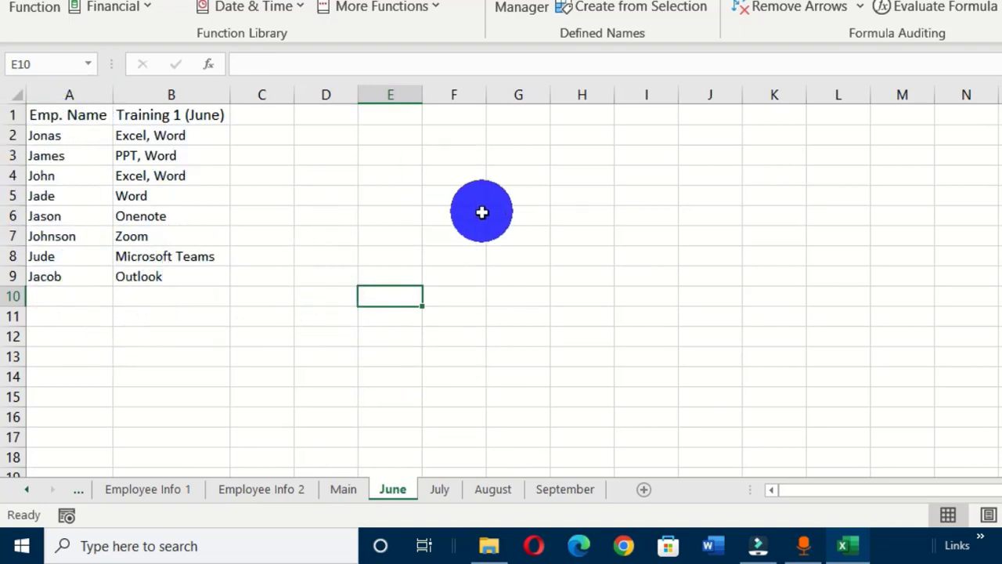
{"action": "left_click", "coordinate": [31, 63]}
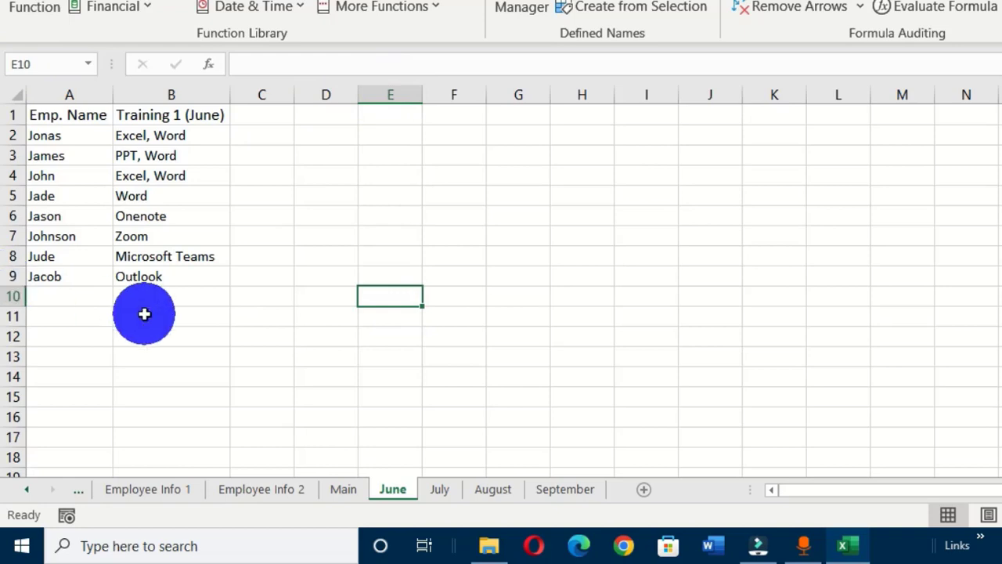
{"action": "left_click", "coordinate": [63, 133]}
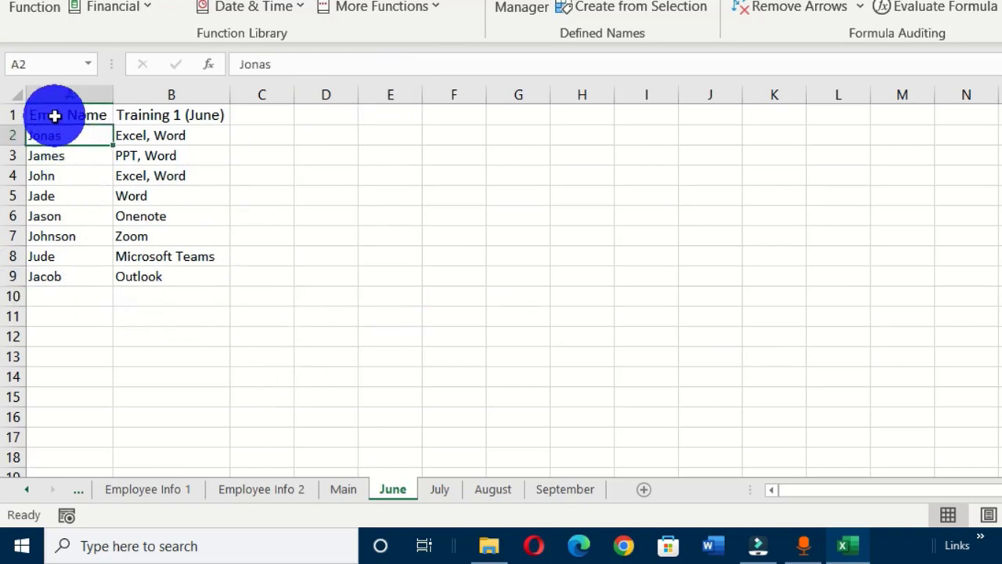
{"action": "left_click_drag", "start_coordinate": [54, 114], "coordinate": [206, 274]}
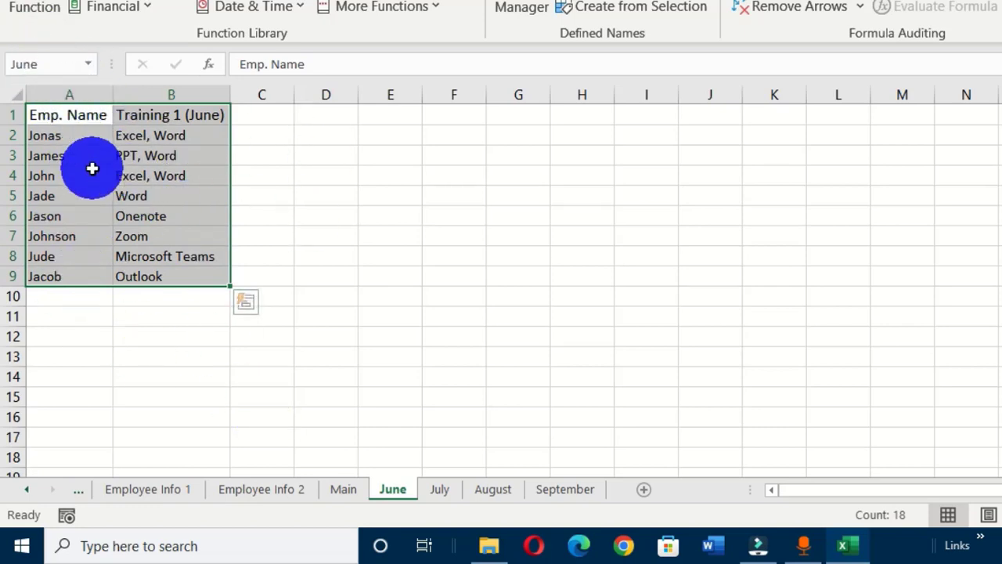
Name the training table range A1:B9 on the July sheet July
{"action": "left_click", "coordinate": [443, 495]}
{"action": "left_click_drag", "start_coordinate": [58, 116], "coordinate": [180, 275]}
{"action": "left_click", "coordinate": [49, 67]}
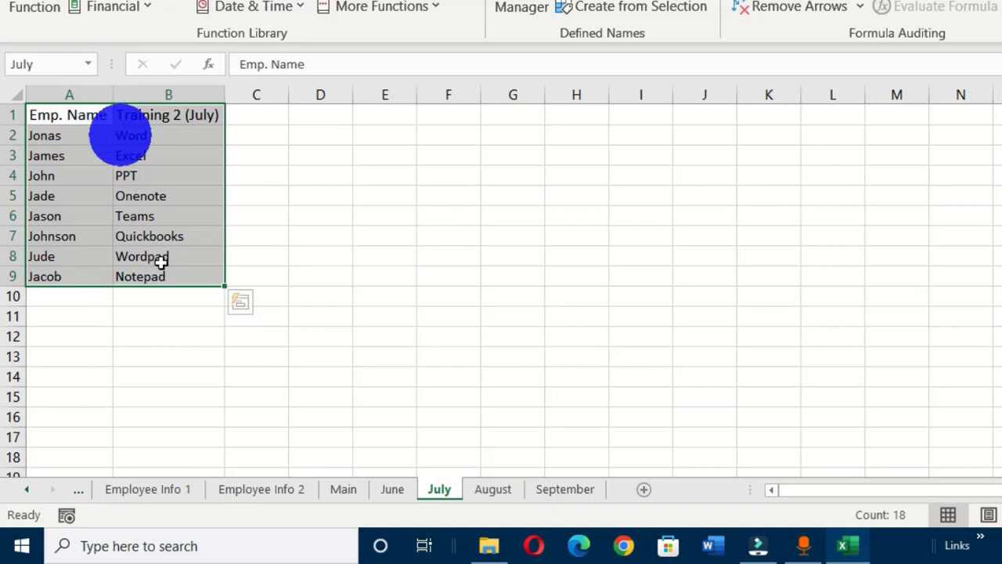
Name the training table range A1:B9 on the August sheet August
{"action": "left_click", "coordinate": [479, 489]}
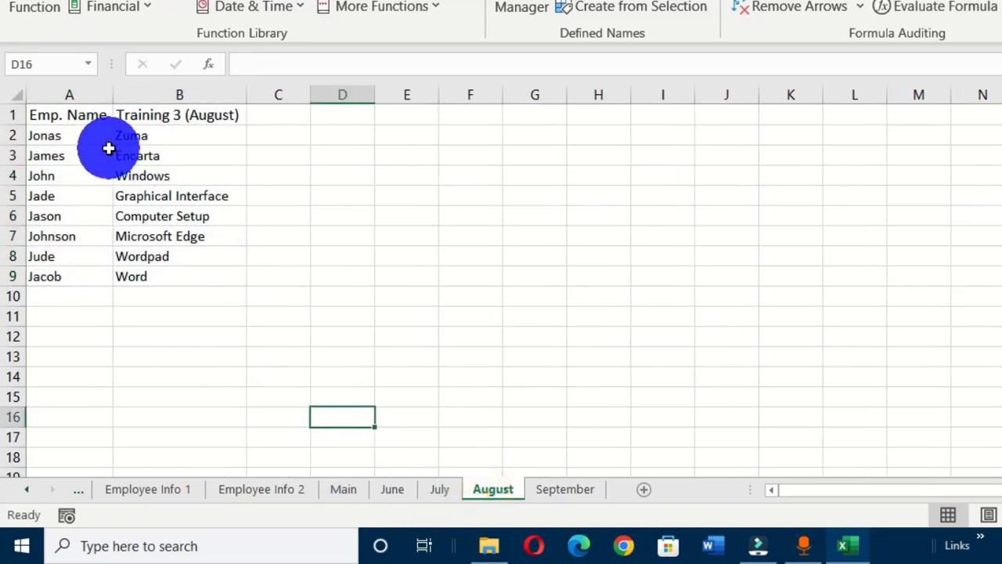
{"action": "left_click", "coordinate": [56, 119]}
{"action": "left_click_drag", "start_coordinate": [157, 175], "coordinate": [202, 282]}
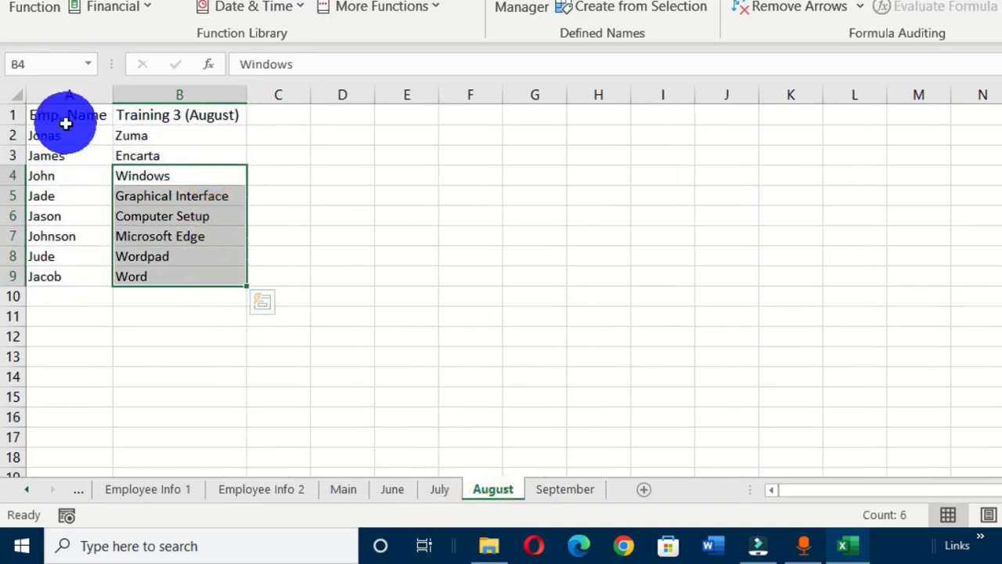
{"action": "left_click_drag", "start_coordinate": [67, 119], "coordinate": [179, 274]}
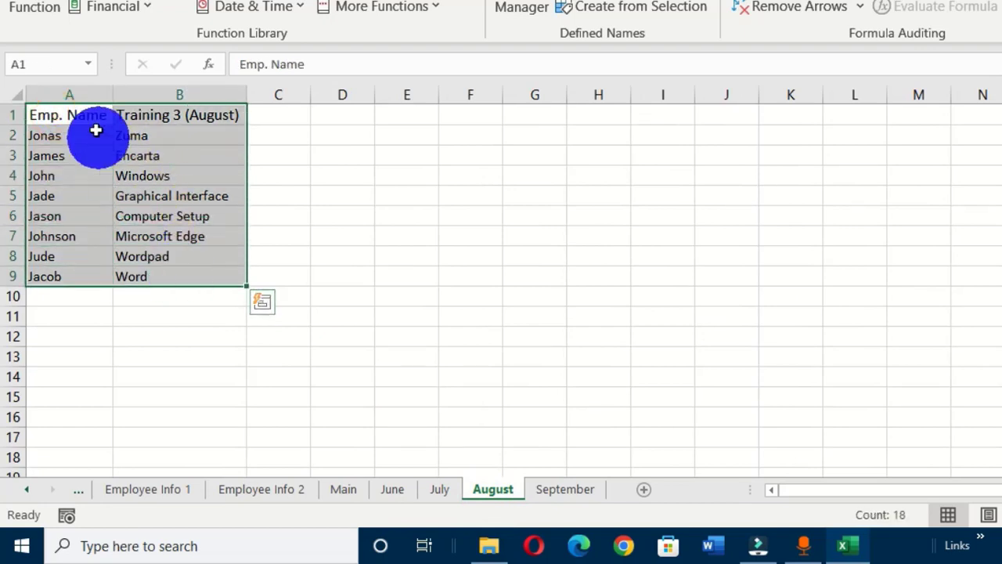
{"action": "left_click", "coordinate": [43, 62]}
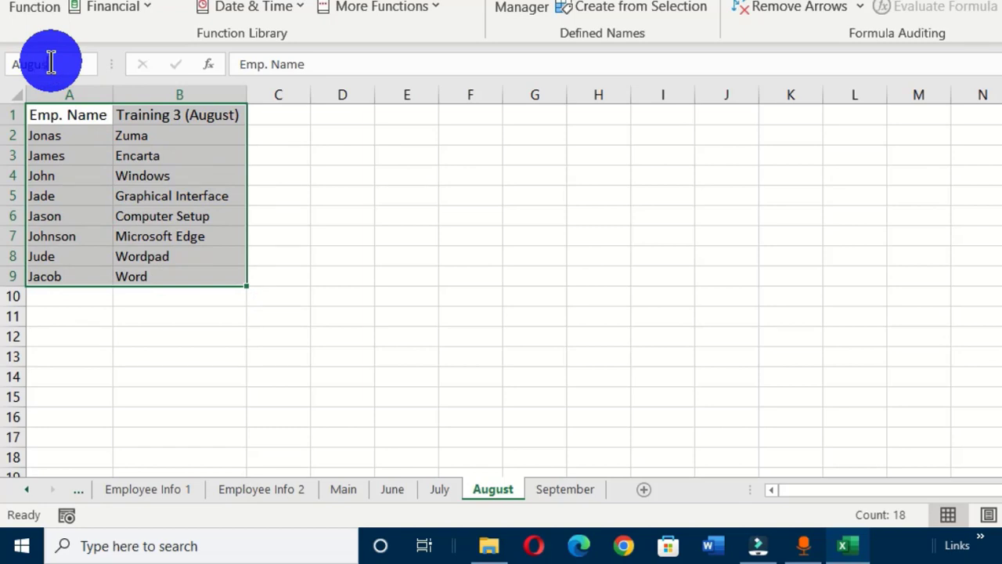
{"action": "type", "text": "August"}
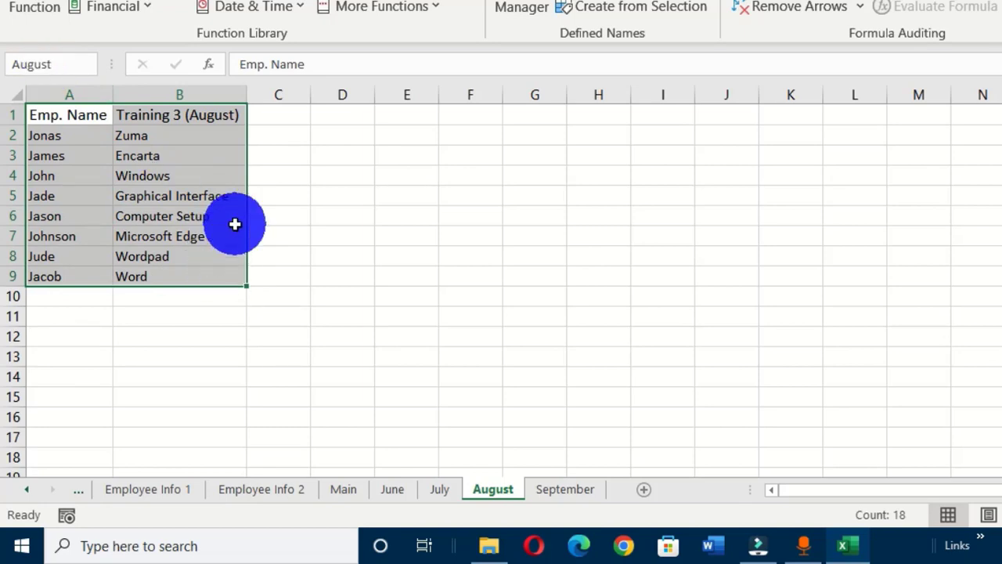
{"action": "key", "text": "Return"}
Name the training table range A1:B9 on the September sheet September and deselect it
{"action": "left_click", "coordinate": [546, 490]}
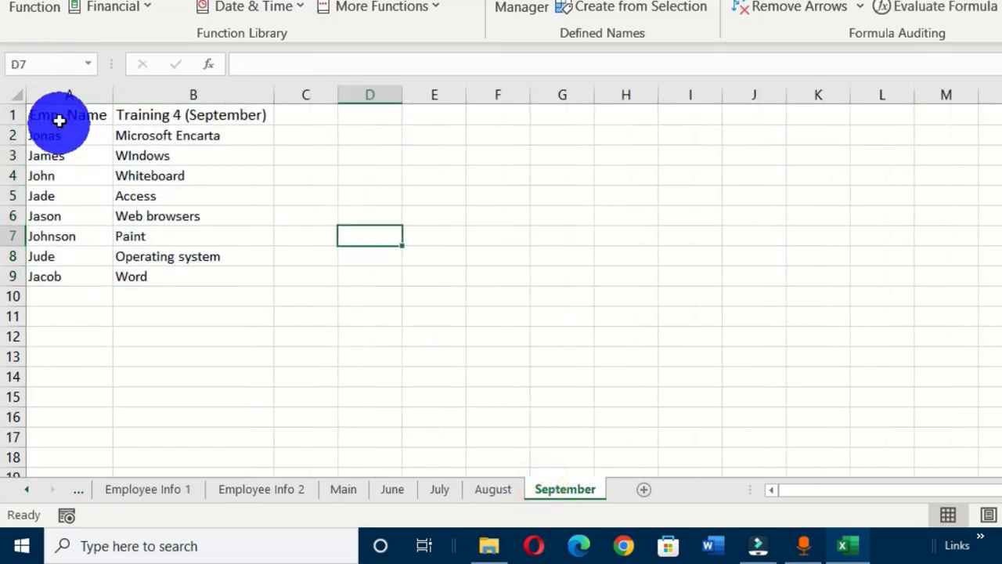
{"action": "left_click_drag", "start_coordinate": [62, 115], "coordinate": [181, 272]}
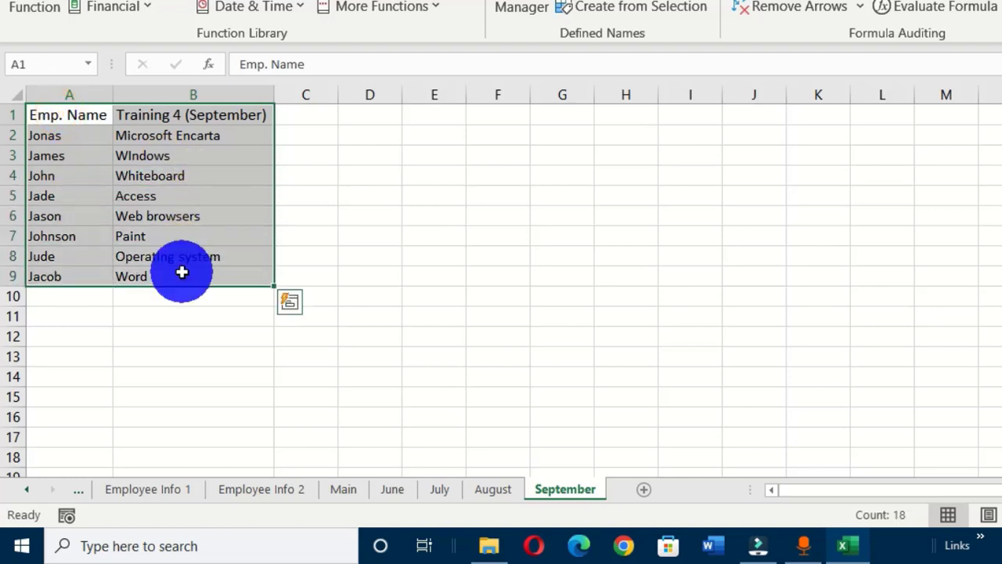
{"action": "left_click", "coordinate": [48, 64]}
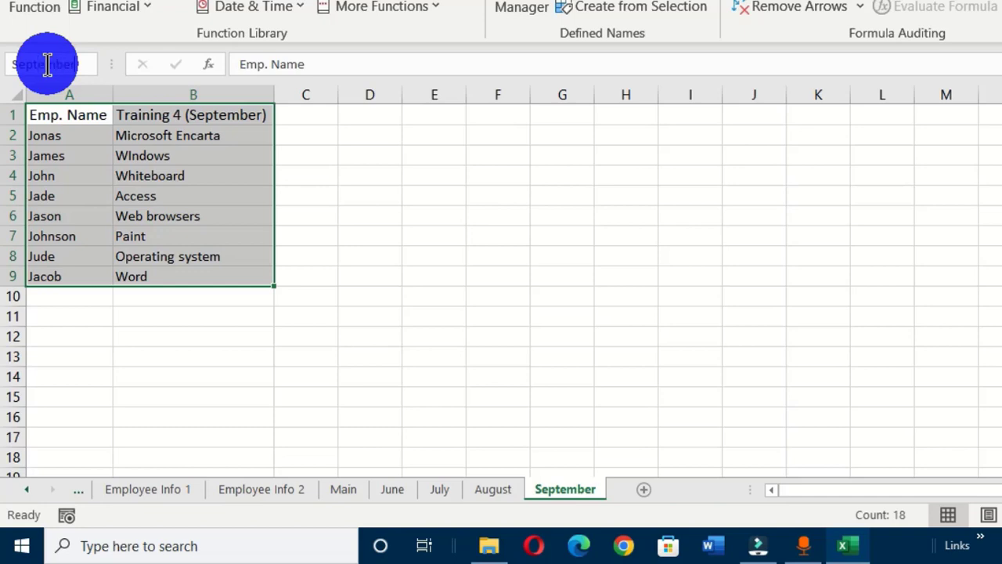
{"action": "type", "text": "September"}
{"action": "key", "text": "Return"}
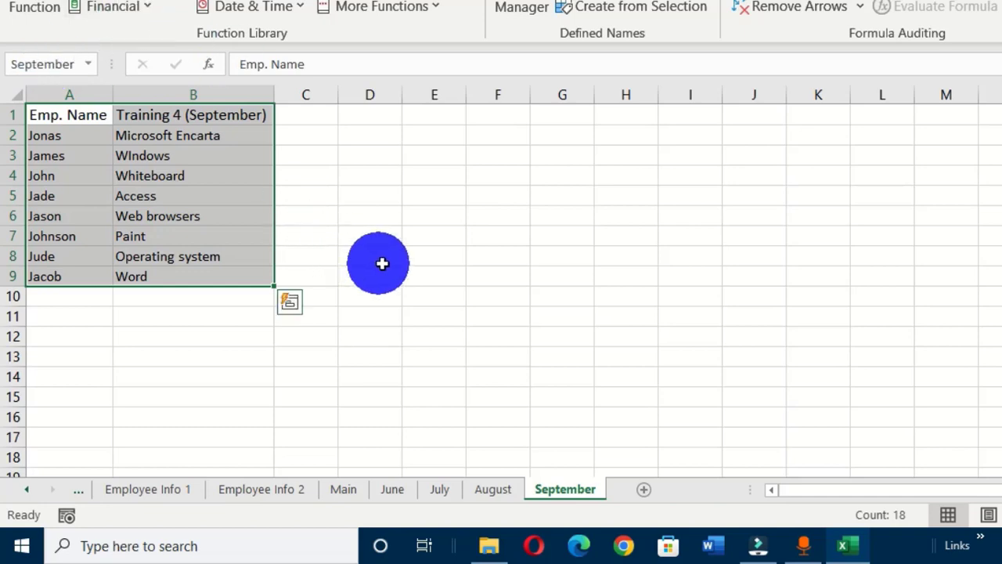
{"action": "left_click", "coordinate": [455, 282]}
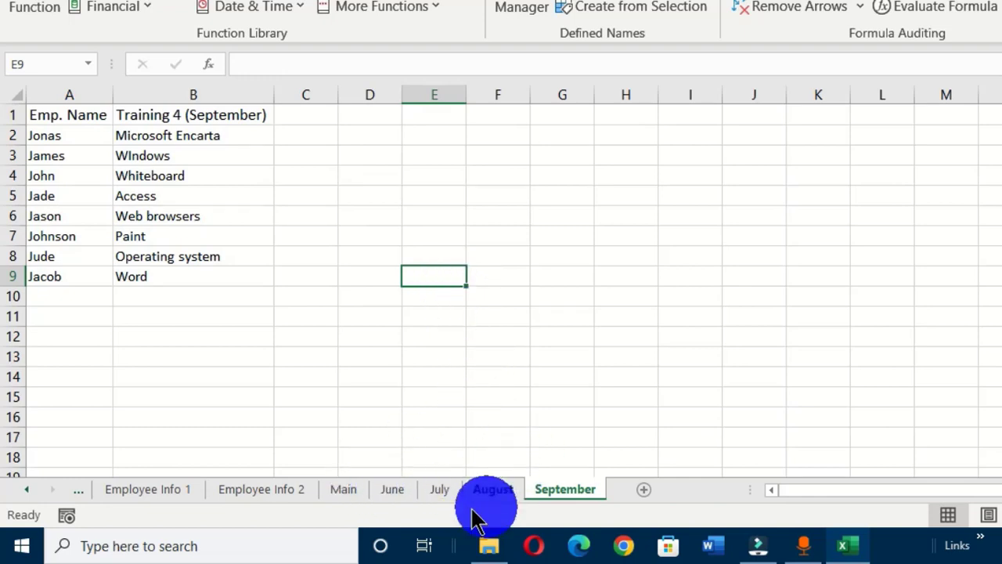
Begin a VLOOKUP formula in D4 of the Main sheet with lookup value $C4 and the named range June as table array
{"action": "left_click", "coordinate": [345, 490]}
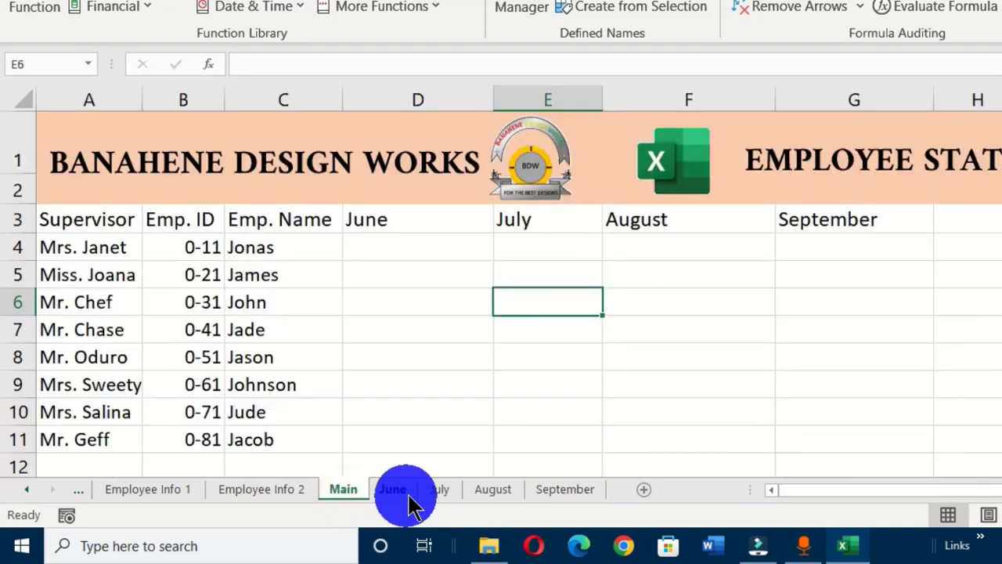
{"action": "left_click", "coordinate": [416, 249]}
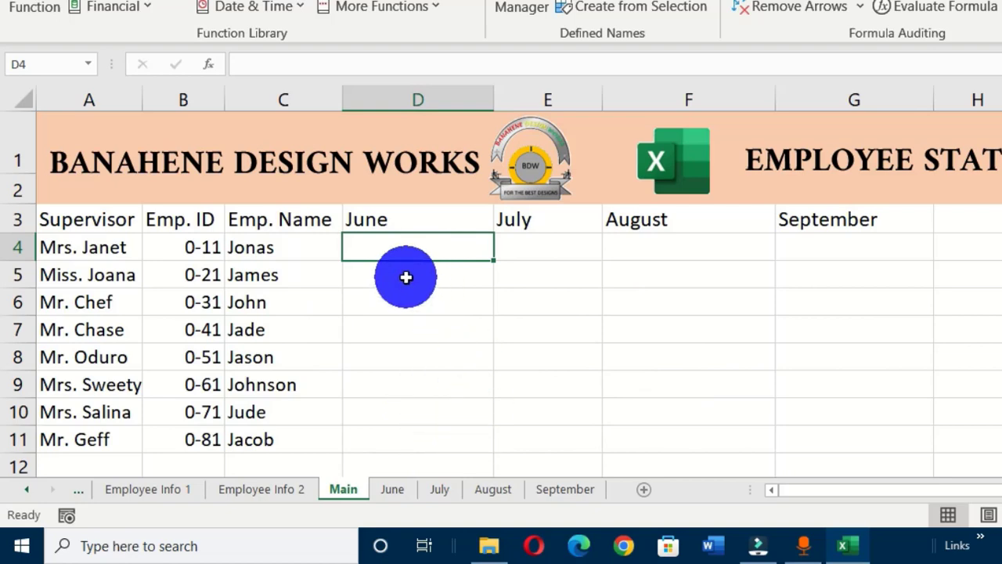
{"action": "type", "text": "="}
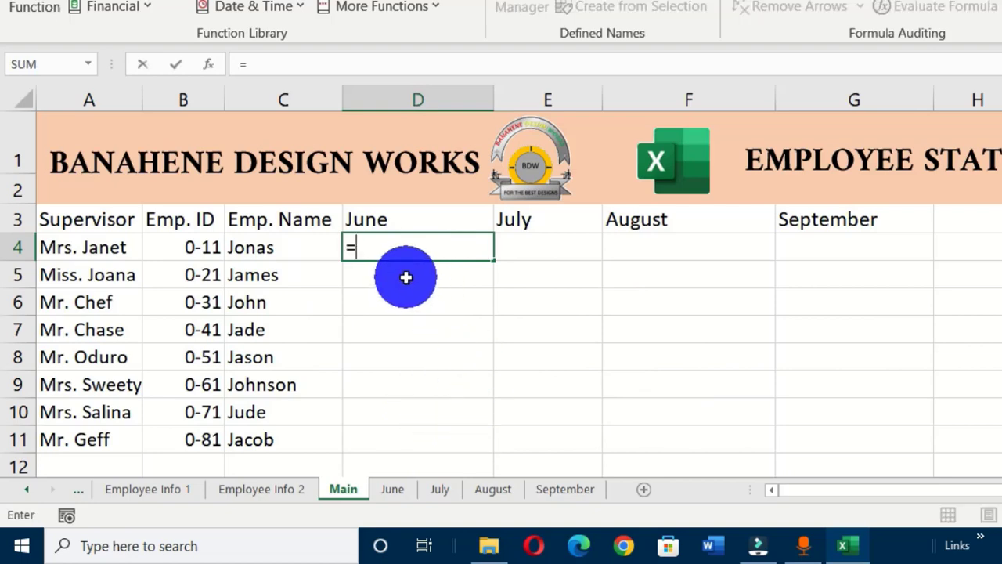
{"action": "type", "text": "vlo"}
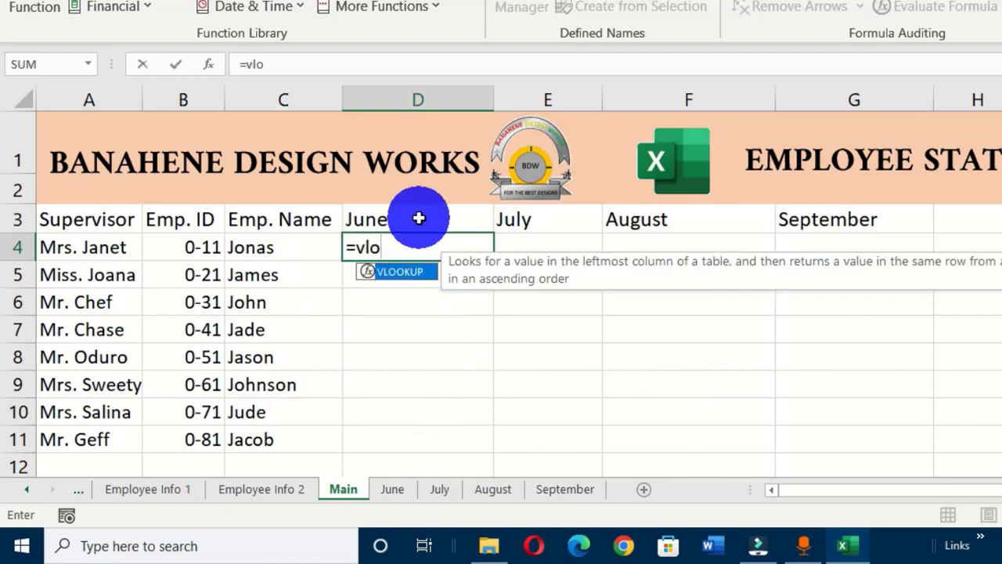
{"action": "key", "text": "Tab"}
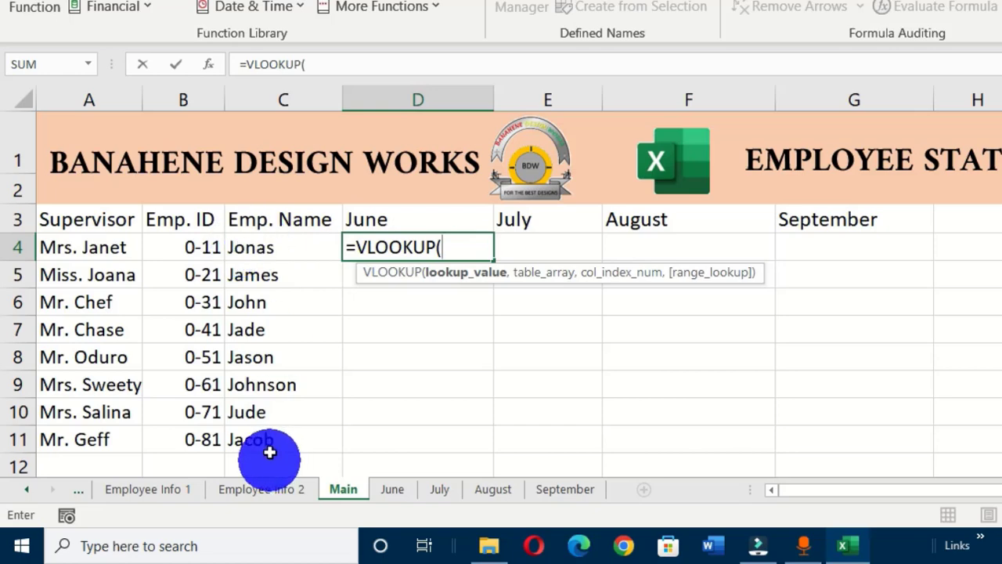
{"action": "left_click", "coordinate": [265, 248]}
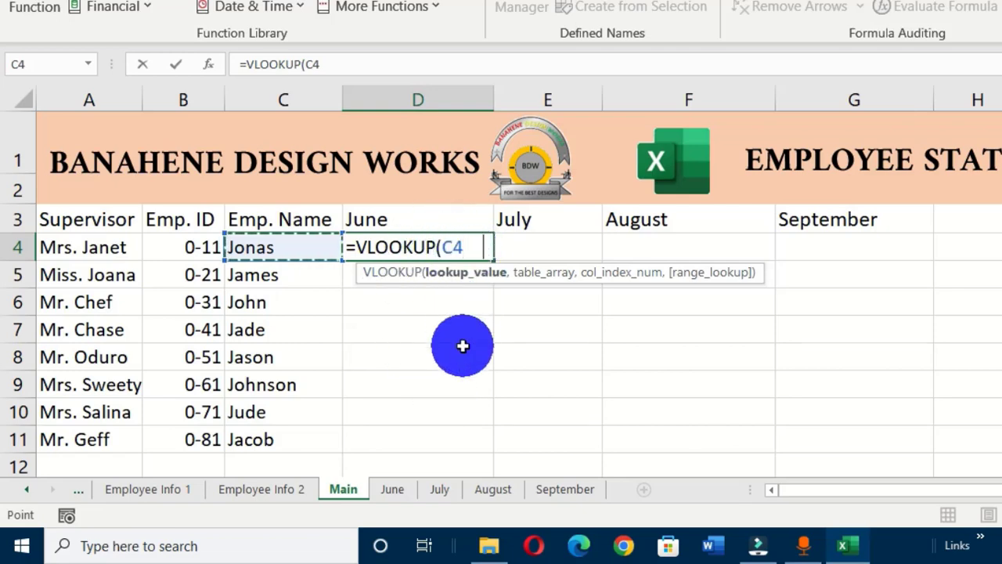
{"action": "key", "text": "F4"}
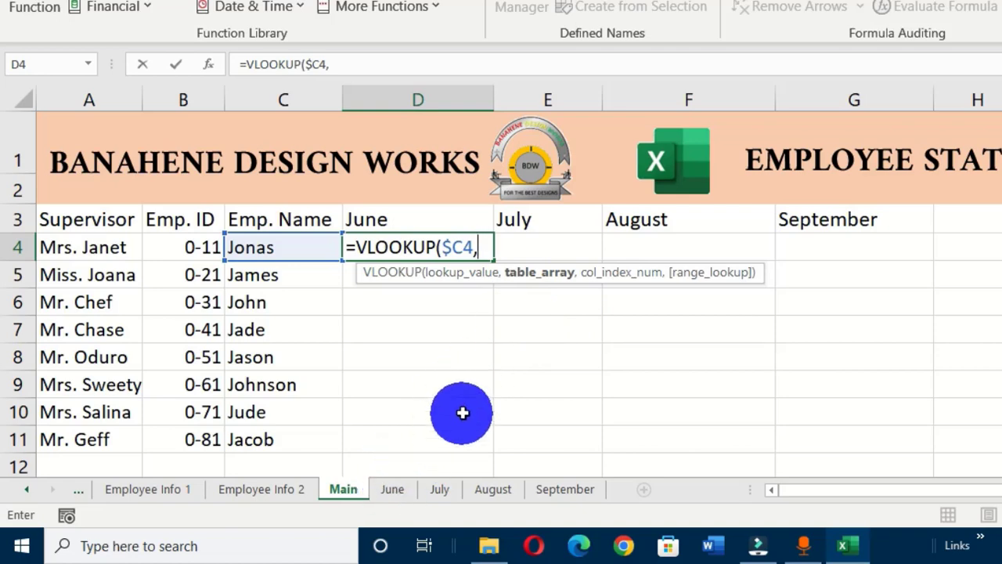
{"action": "type", "text": "ju"}
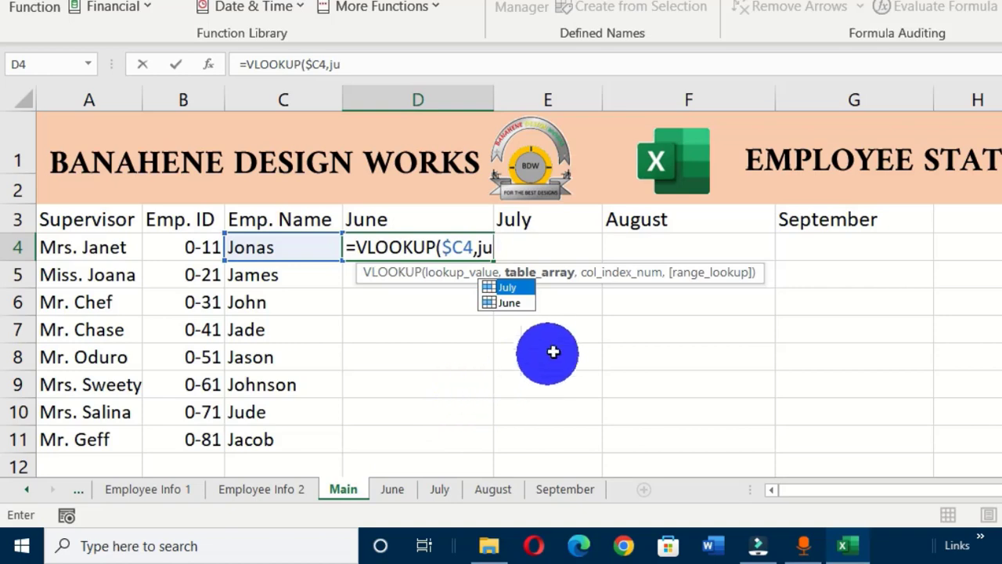
{"action": "double_click", "coordinate": [510, 304]}
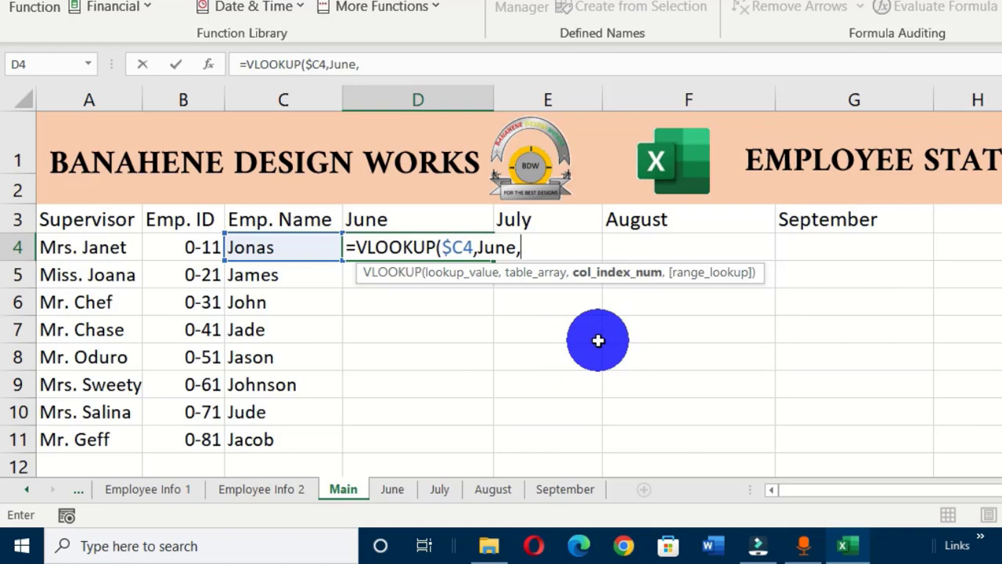
{"action": "left_click", "coordinate": [392, 488]}
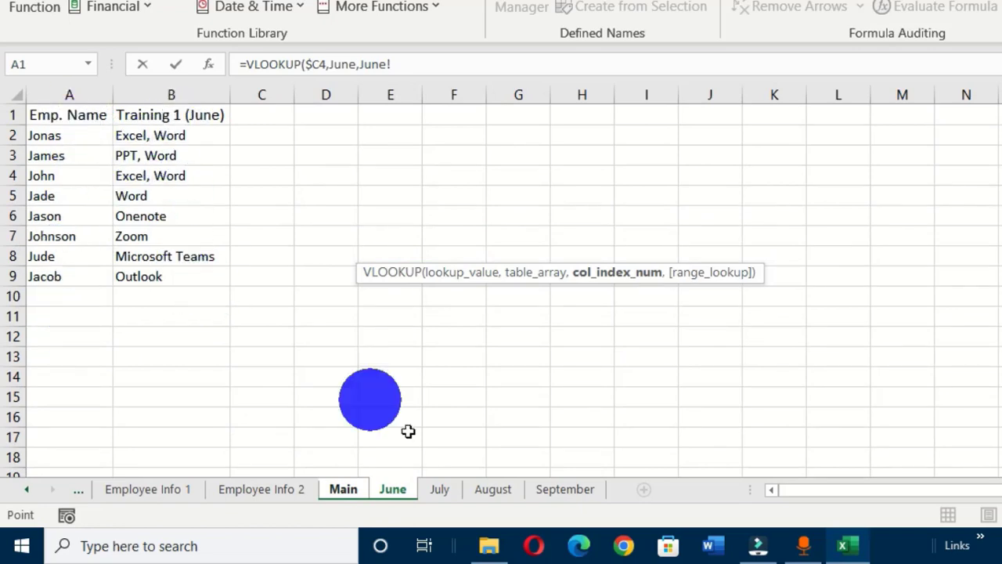
{"action": "left_click", "coordinate": [337, 492]}
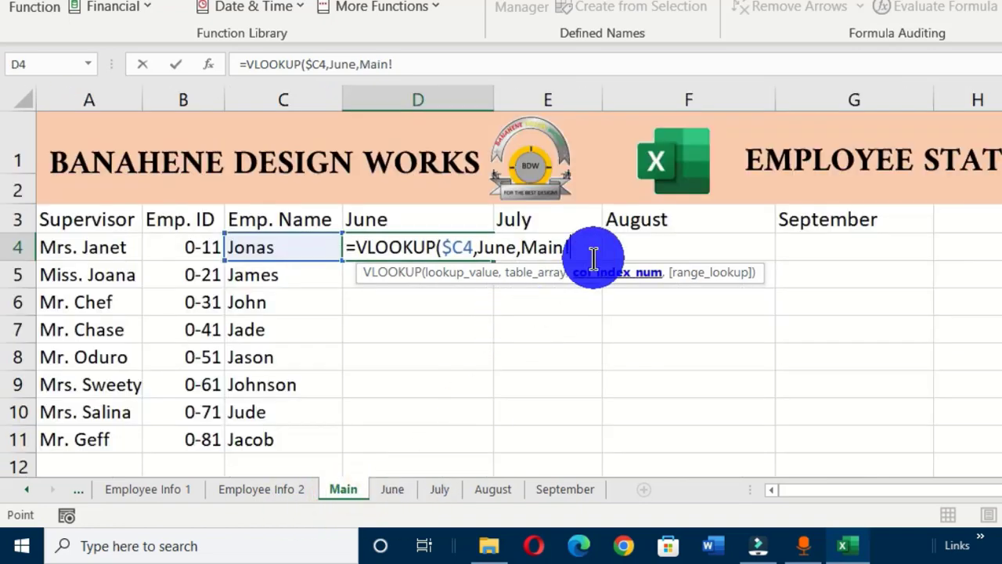
{"action": "key", "text": "BackSpace"}
{"action": "key", "text": "BackSpace"}
{"action": "key", "text": "BackSpace"}
{"action": "key", "text": "BackSpace"}
{"action": "key", "text": "BackSpace"}
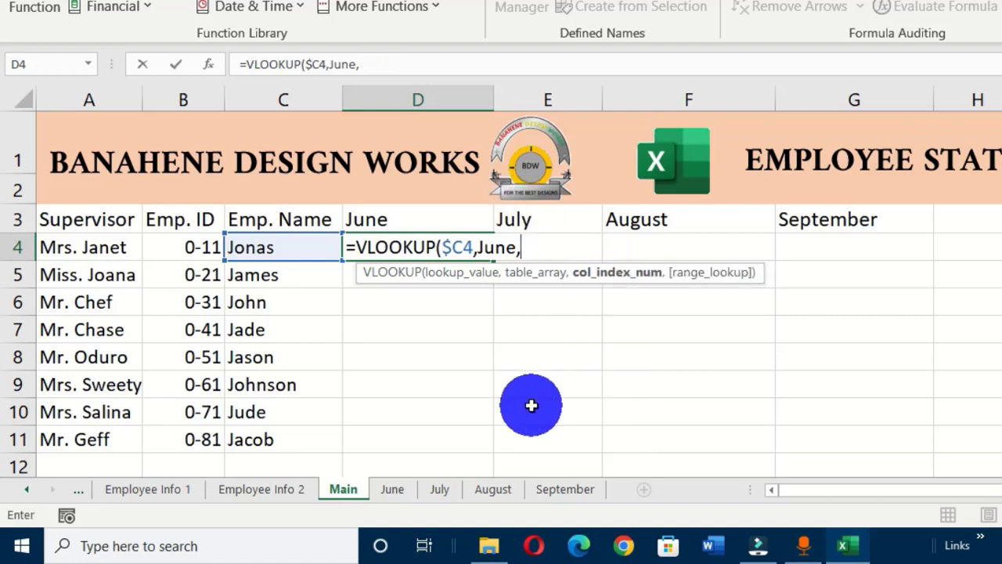
Complete the D4 VLOOKUP formula with column index 2 and FALSE for an exact match
{"action": "type", "text": "2,"}
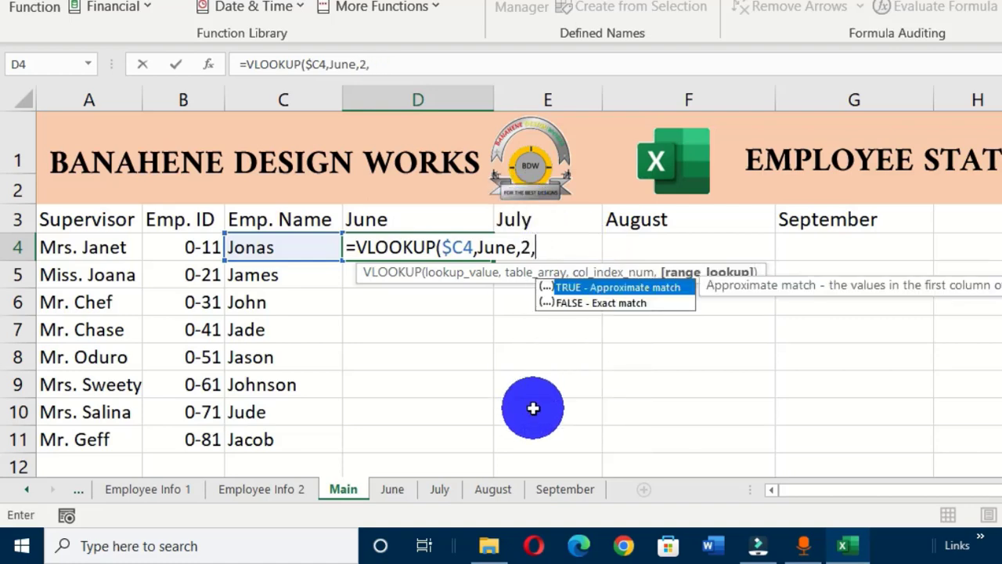
{"action": "double_click", "coordinate": [593, 305]}
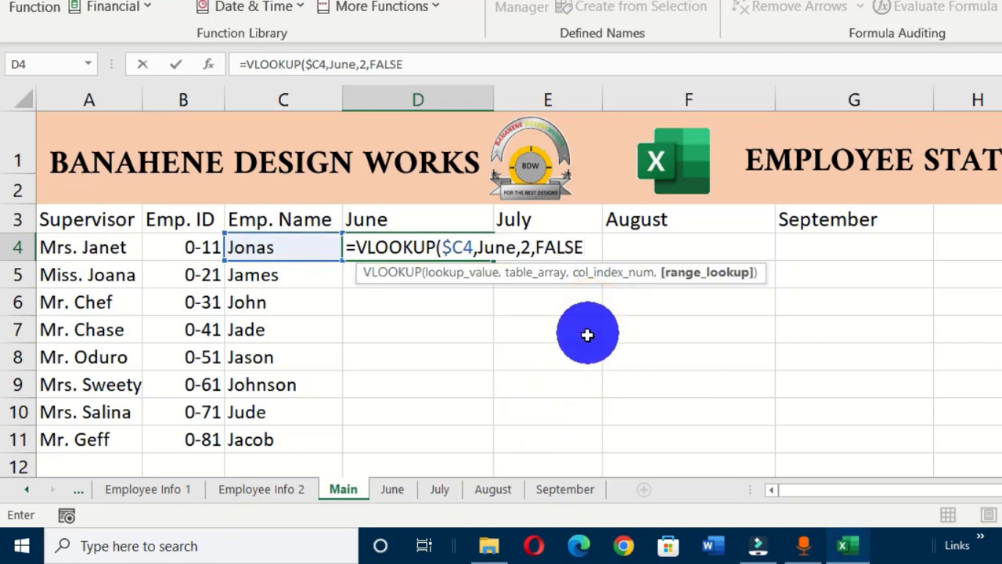
{"action": "type", "text": ")"}
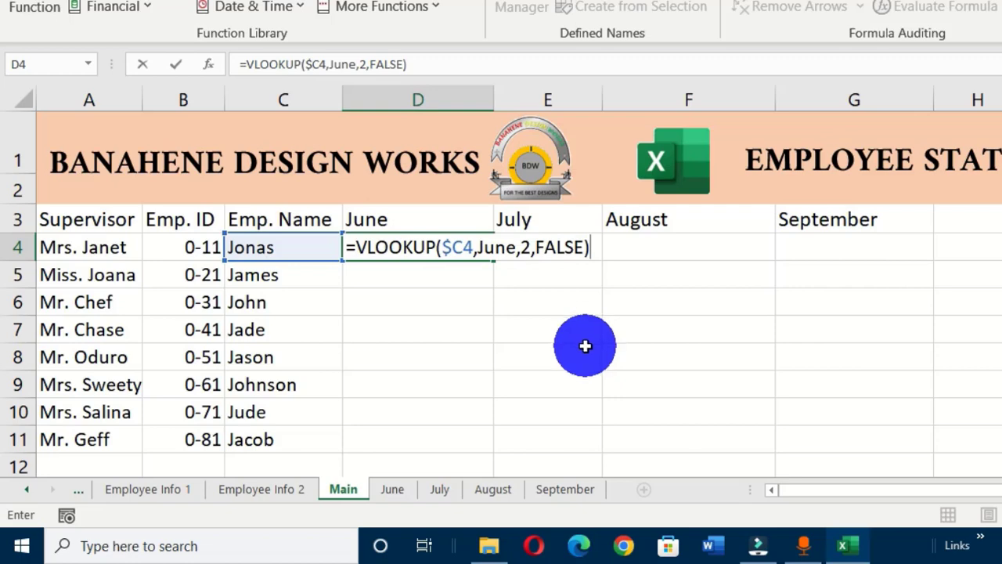
{"action": "key", "text": "Return"}
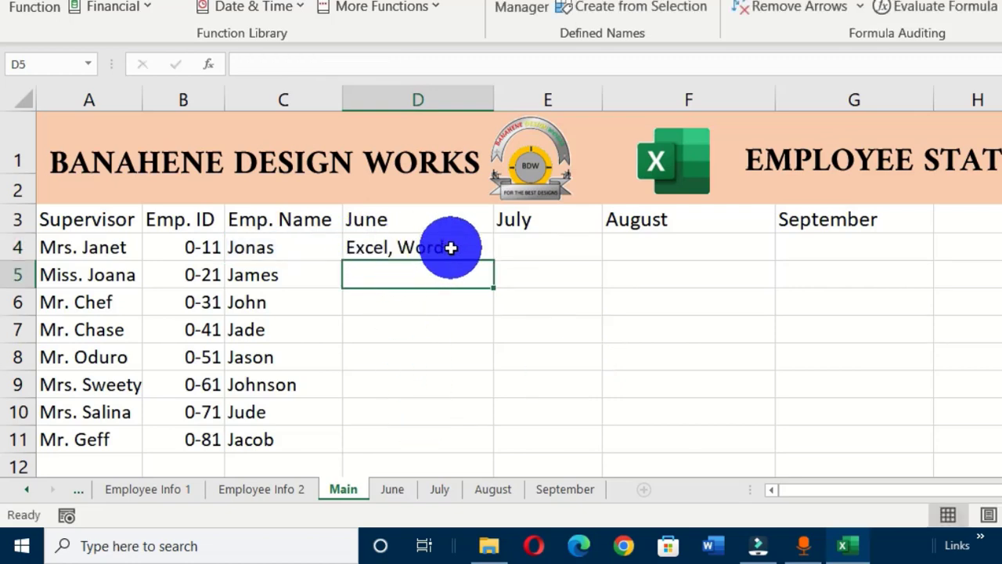
Fill the June lookup formula from D4 down to D11 on the Main sheet and compare the entries with the June sheet
{"action": "left_click", "coordinate": [391, 488]}
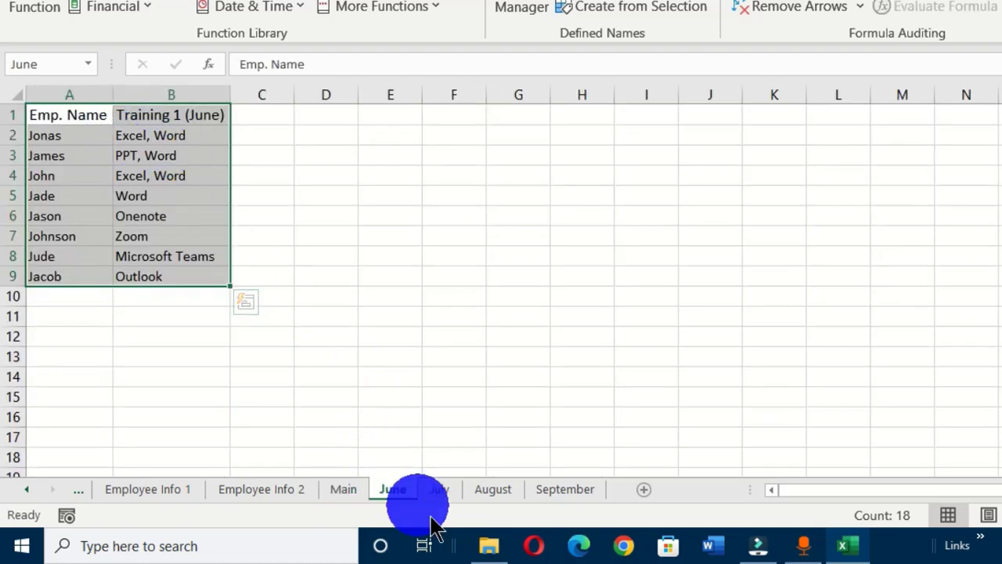
{"action": "left_click", "coordinate": [345, 493]}
{"action": "left_click", "coordinate": [403, 247]}
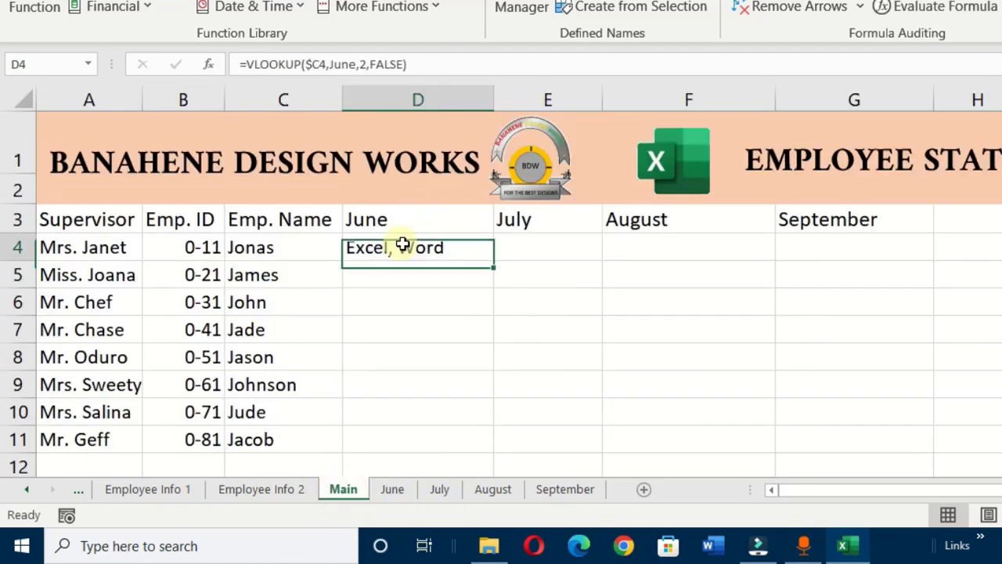
{"action": "left_click_drag", "start_coordinate": [493, 263], "coordinate": [499, 444]}
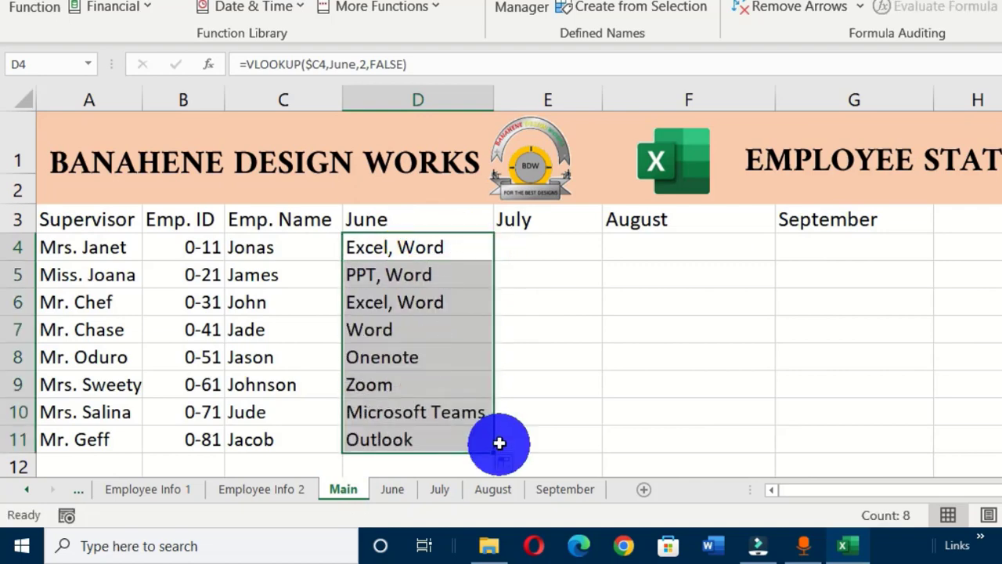
{"action": "left_click", "coordinate": [393, 490]}
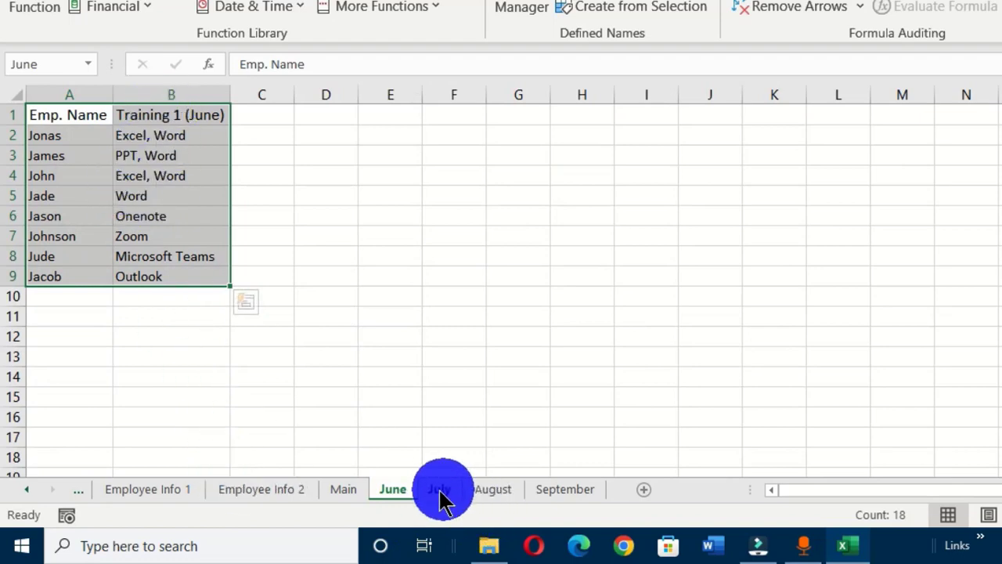
{"action": "left_click", "coordinate": [356, 491]}
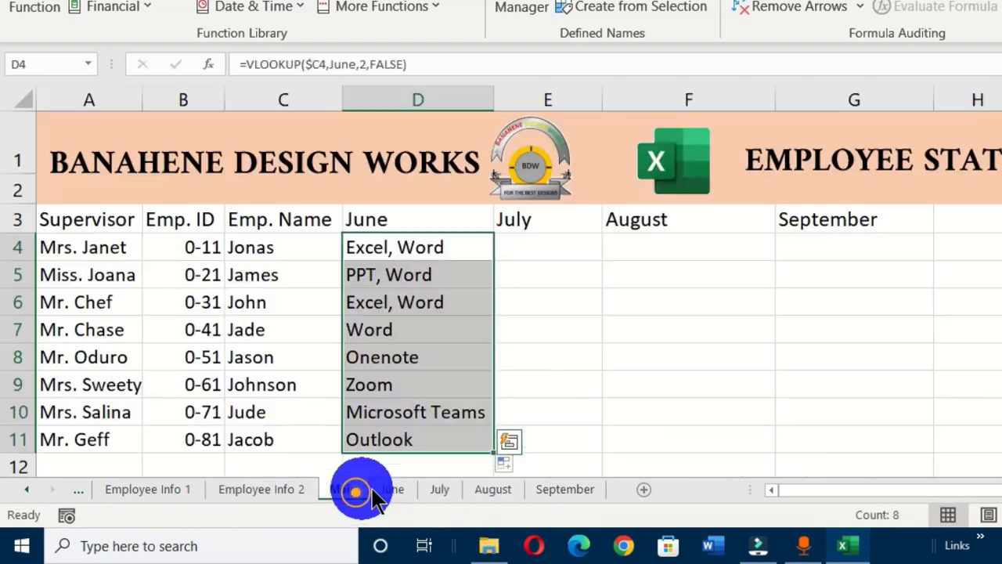
Fill the D4 lookup formula across to G4 and check the copied formulas under July, August and September
{"action": "left_click", "coordinate": [479, 256]}
{"action": "left_click_drag", "start_coordinate": [493, 261], "coordinate": [893, 260]}
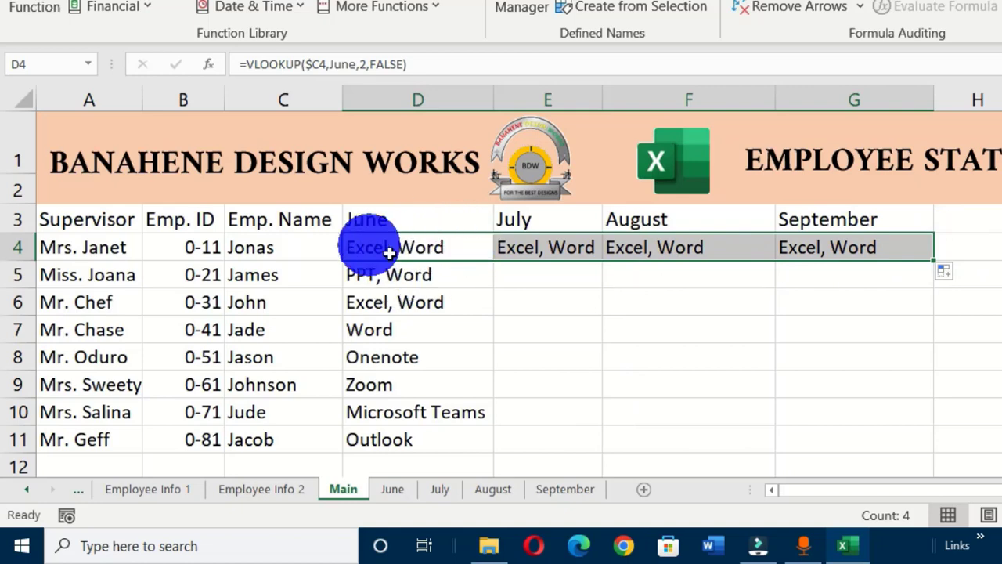
{"action": "left_click", "coordinate": [562, 251]}
{"action": "left_click", "coordinate": [642, 248]}
{"action": "left_click", "coordinate": [783, 248]}
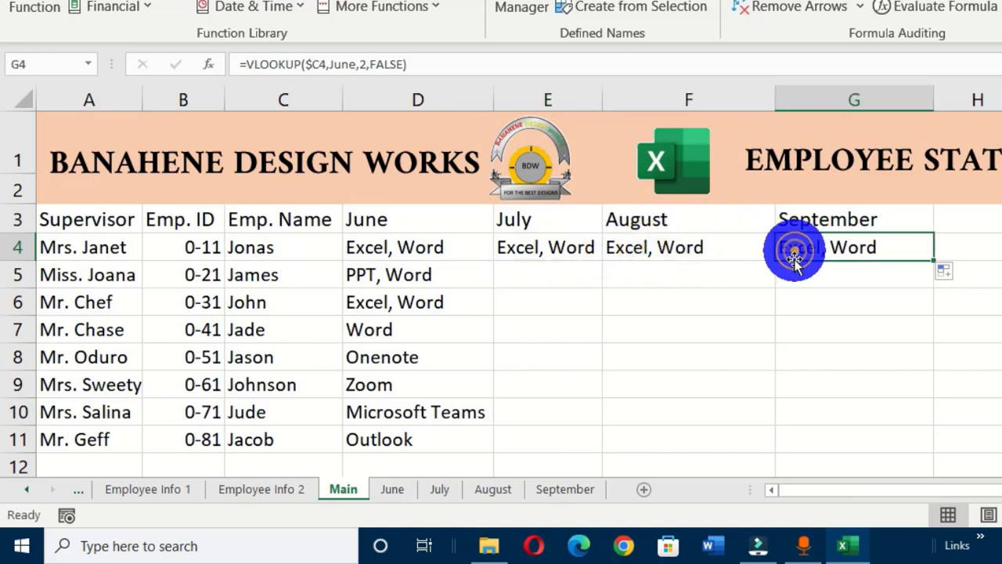
Change the table array in the E4 VLOOKUP formula on the Main sheet to the named range July
{"action": "left_click", "coordinate": [558, 248]}
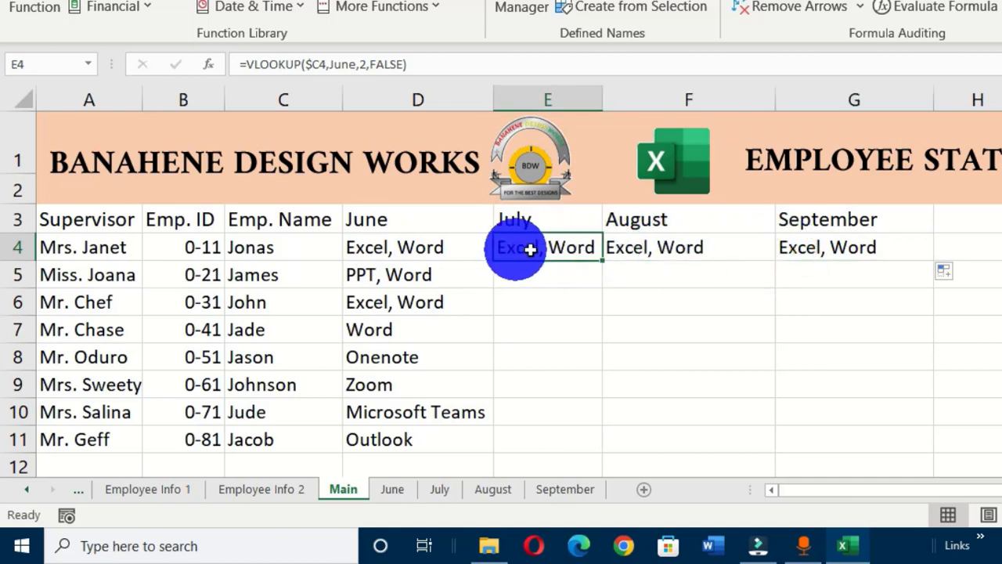
{"action": "left_click", "coordinate": [353, 65]}
{"action": "key", "text": "BackSpace"}
{"action": "key", "text": "BackSpace"}
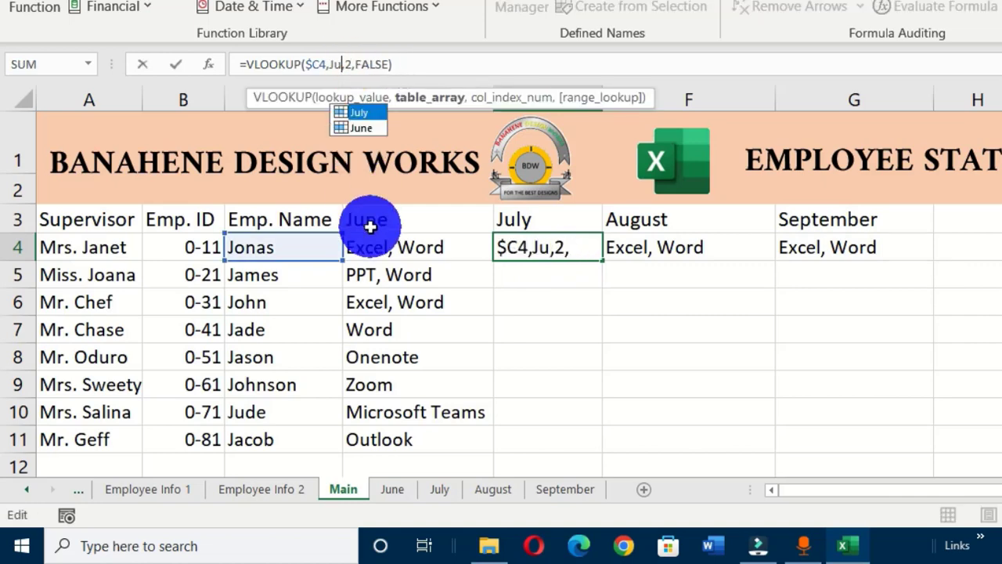
{"action": "key", "text": "BackSpace"}
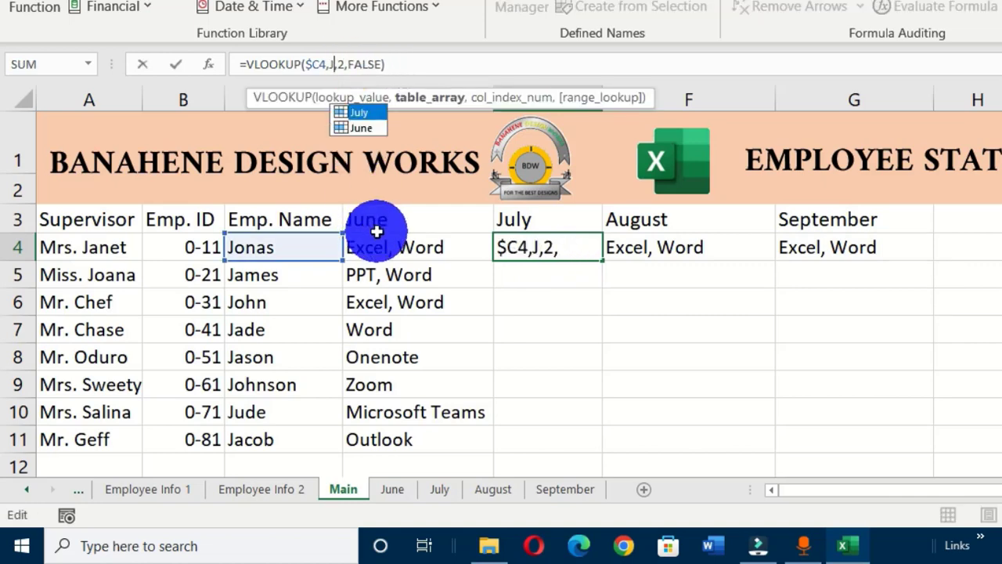
{"action": "type", "text": "ul"}
{"action": "double_click", "coordinate": [367, 110]}
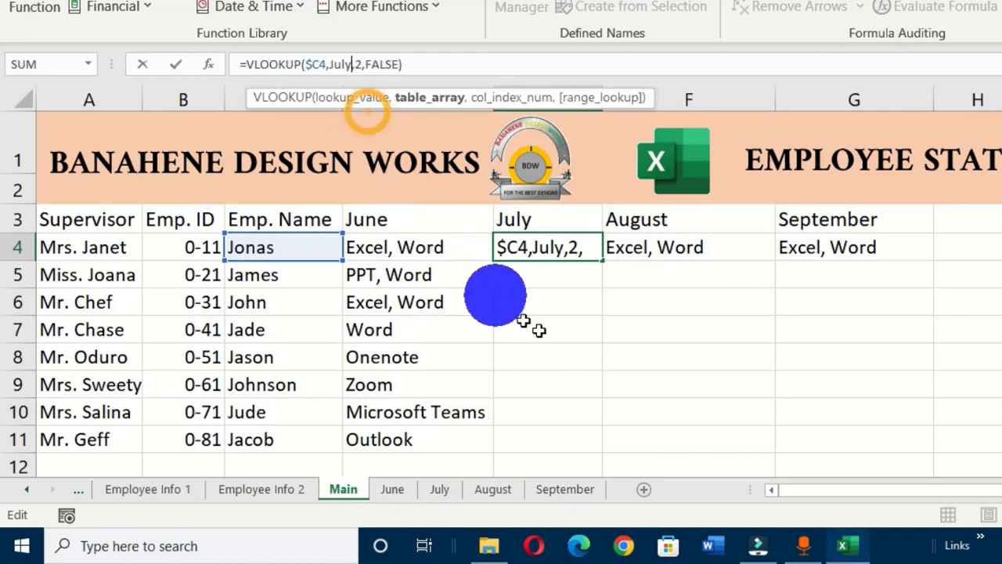
{"action": "key", "text": "Return"}
Fill the July lookup formula from E4 down to E11 and compare the entries with the July sheet
{"action": "left_click", "coordinate": [550, 251]}
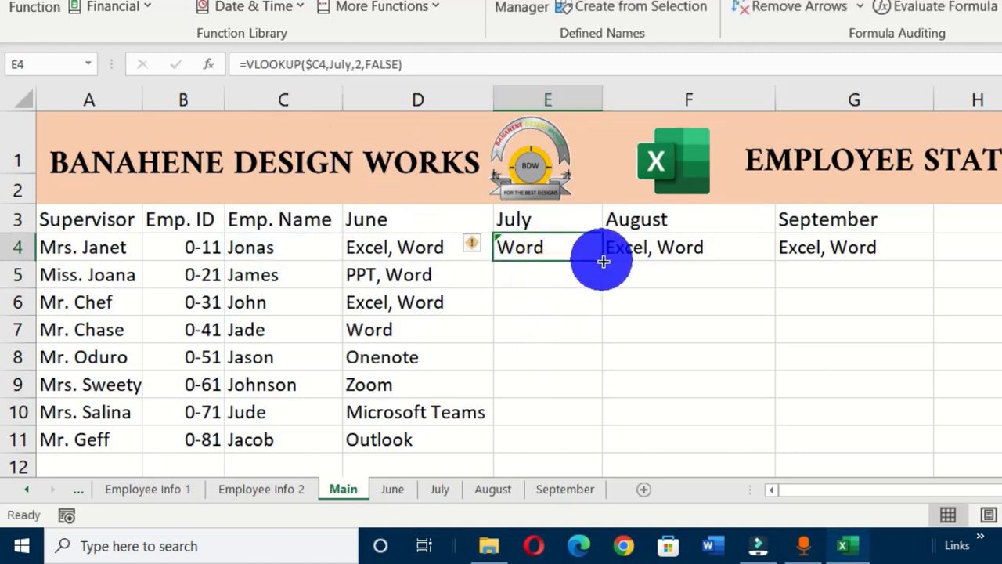
{"action": "left_click_drag", "start_coordinate": [603, 261], "coordinate": [603, 429]}
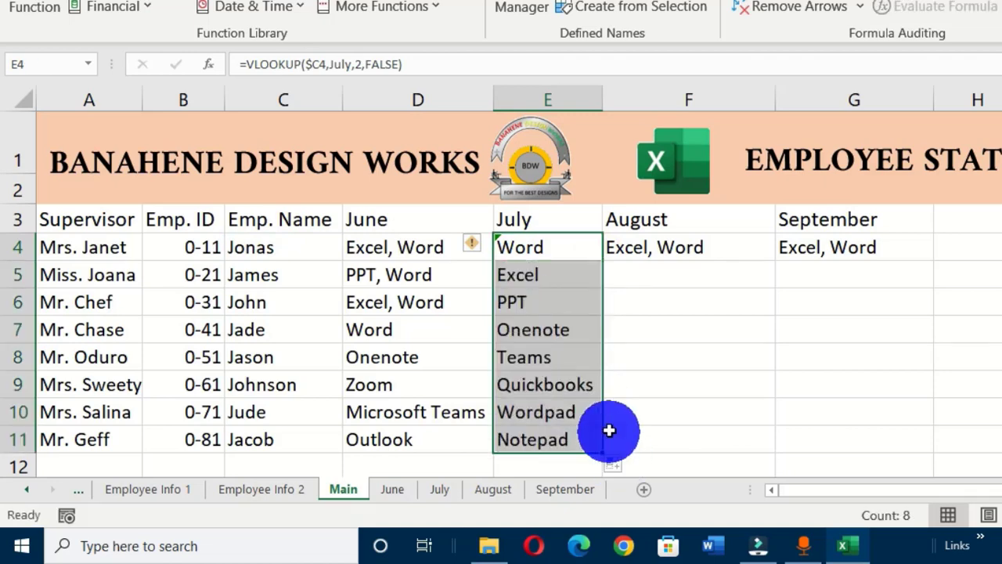
{"action": "left_click", "coordinate": [440, 494]}
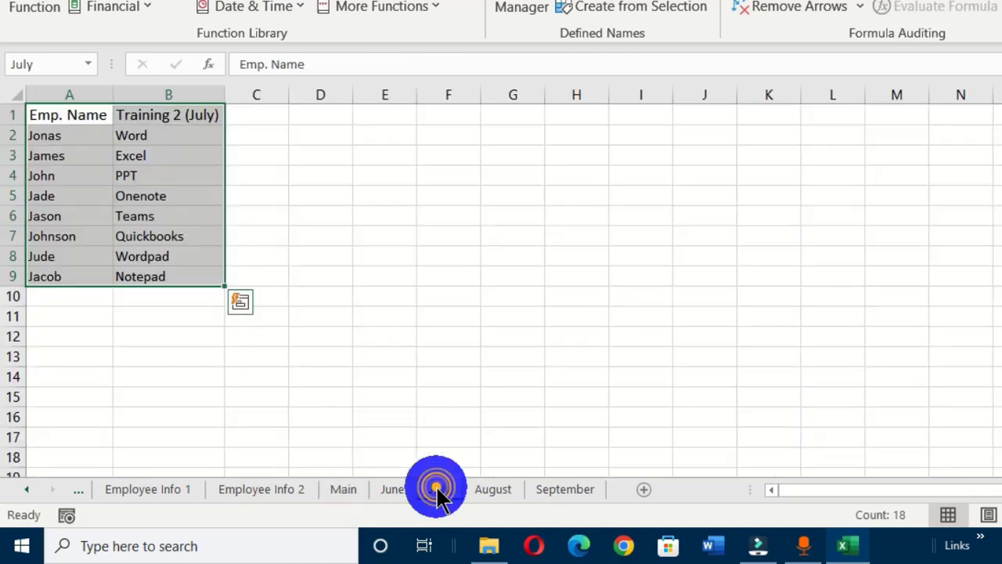
{"action": "left_click", "coordinate": [391, 490]}
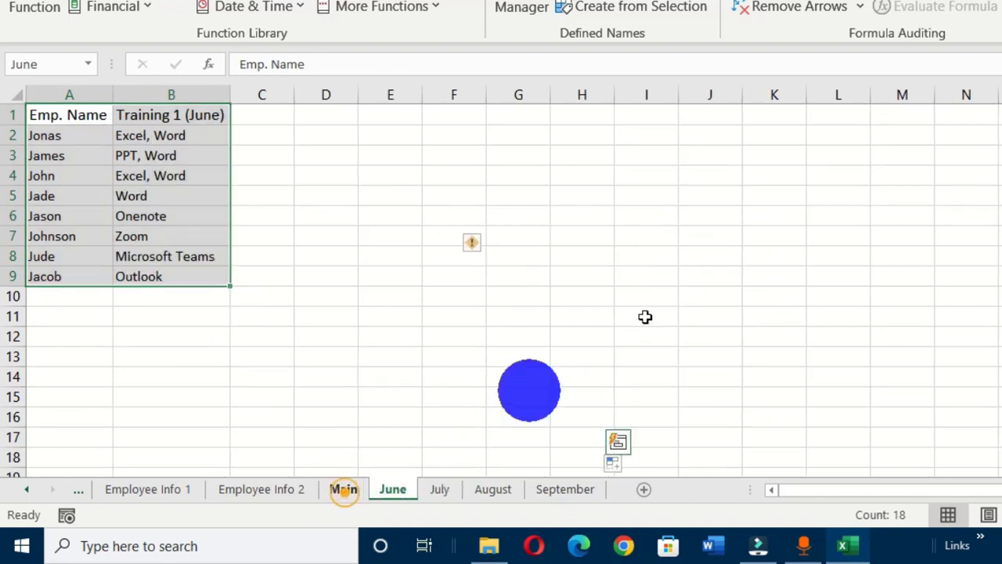
{"action": "left_click", "coordinate": [343, 490]}
Set the table array of the F4 VLOOKUP formula to August and fill the formula down to F11
{"action": "left_click", "coordinate": [665, 233]}
{"action": "scroll", "coordinate": [665, 233], "scroll_direction": "up", "scroll_amount": 2}
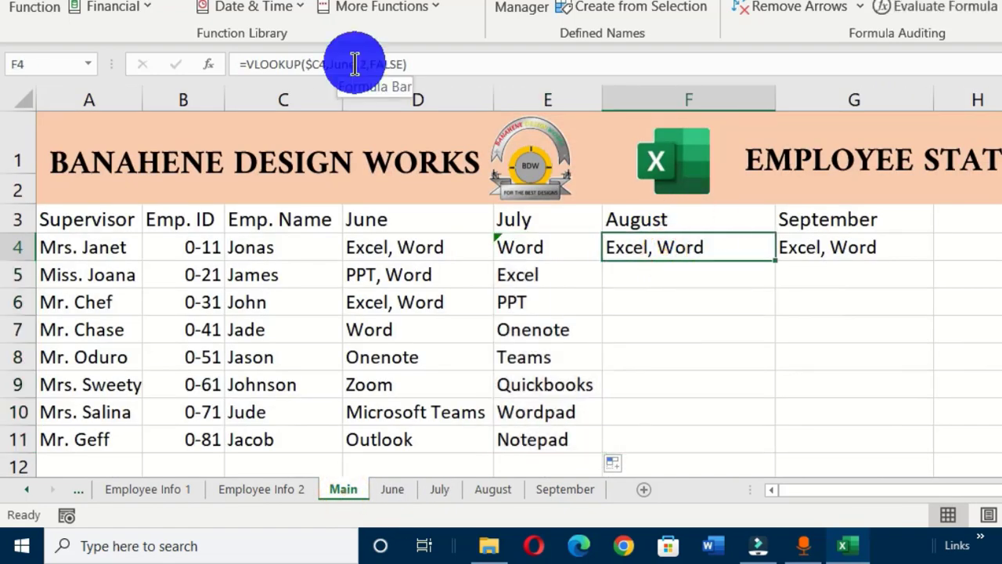
{"action": "left_click", "coordinate": [354, 64]}
{"action": "key", "text": "BackSpace"}
{"action": "key", "text": "BackSpace"}
{"action": "key", "text": "BackSpace"}
{"action": "key", "text": "BackSpace"}
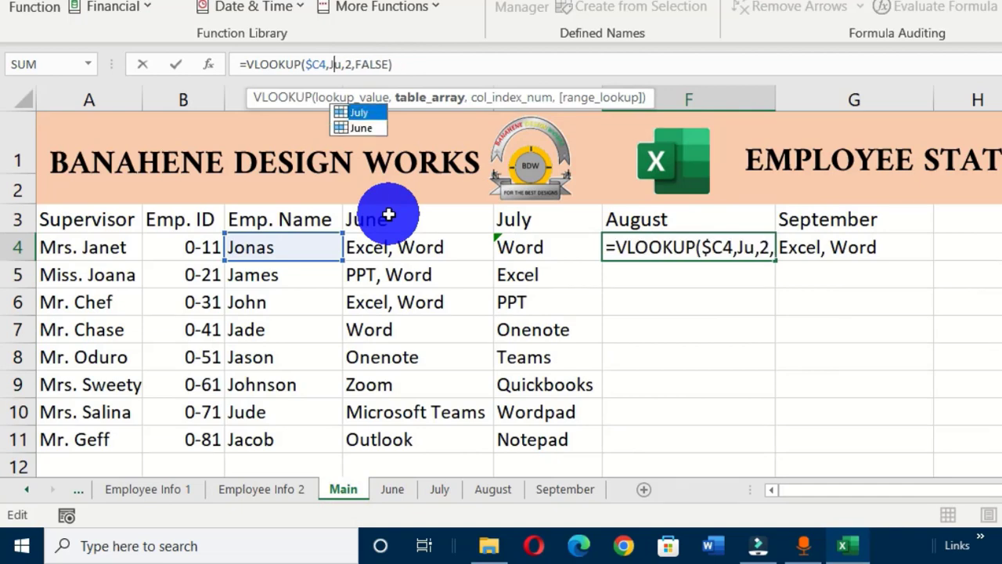
{"action": "type", "text": "aug"}
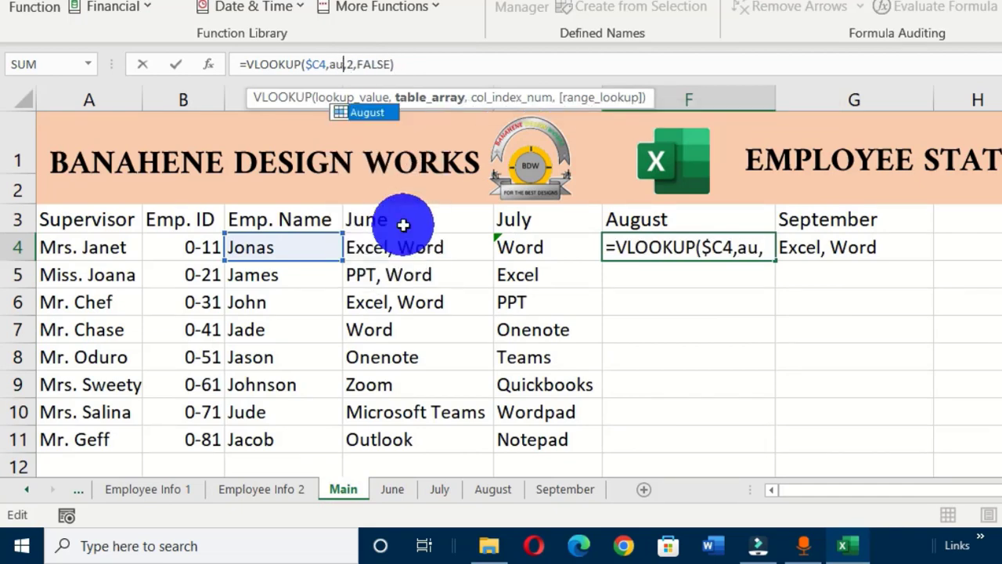
{"action": "double_click", "coordinate": [362, 114]}
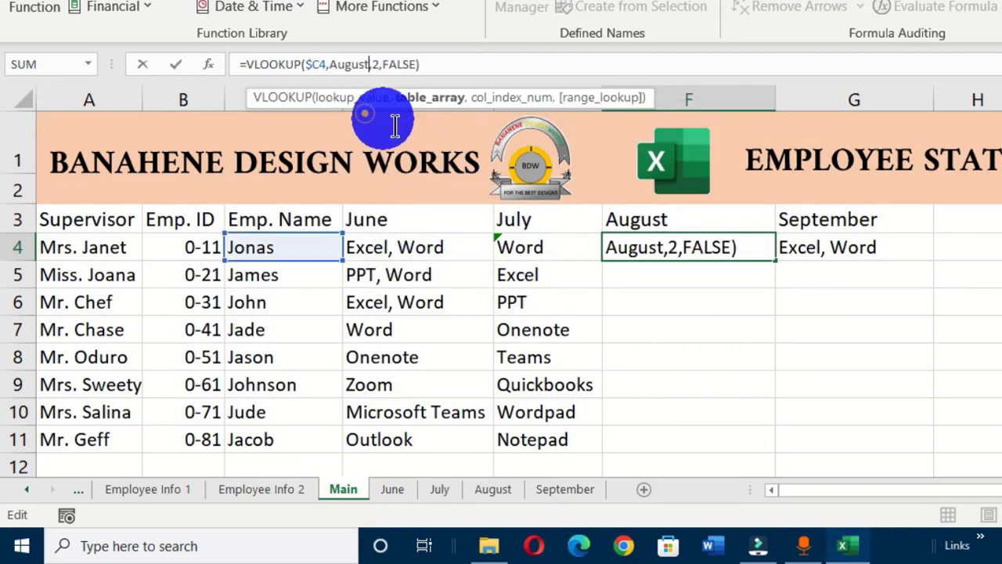
{"action": "key", "text": "Return"}
{"action": "left_click", "coordinate": [702, 247]}
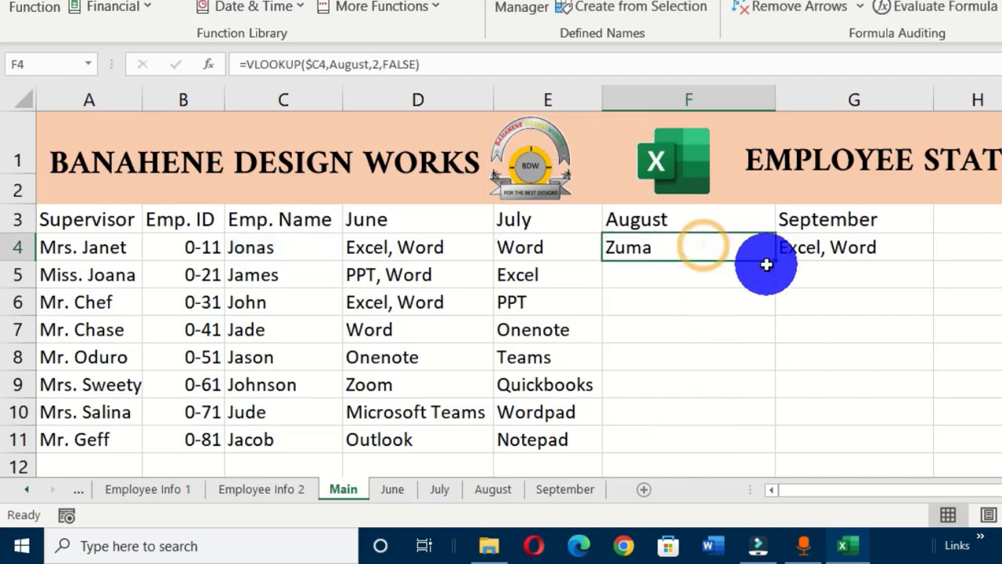
{"action": "double_click", "coordinate": [777, 260]}
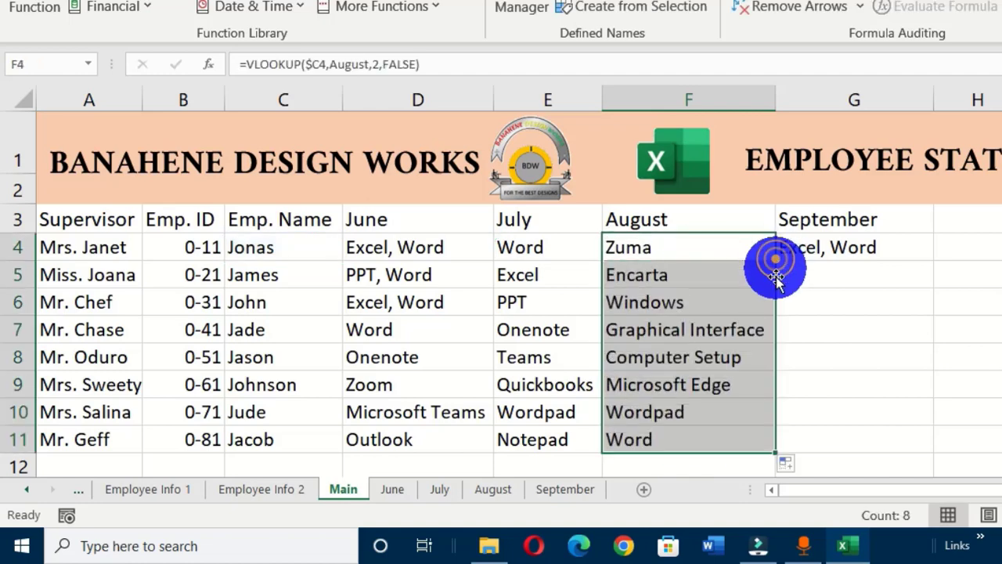
Set the table array of the G4 VLOOKUP formula to September and fill the formula down to G11
{"action": "left_click", "coordinate": [838, 249]}
{"action": "left_click", "coordinate": [351, 65]}
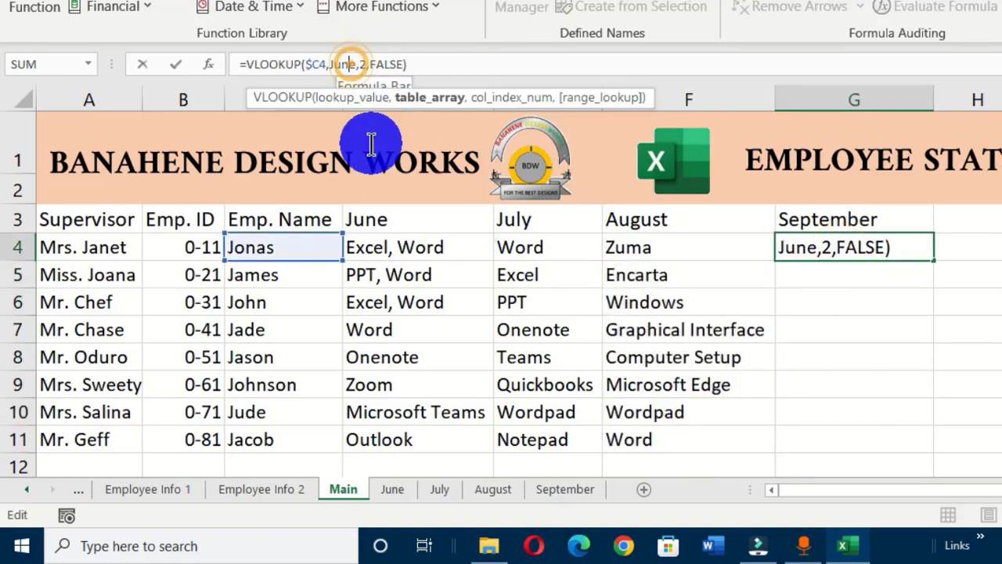
{"action": "key", "text": "BackSpace"}
{"action": "key", "text": "BackSpace"}
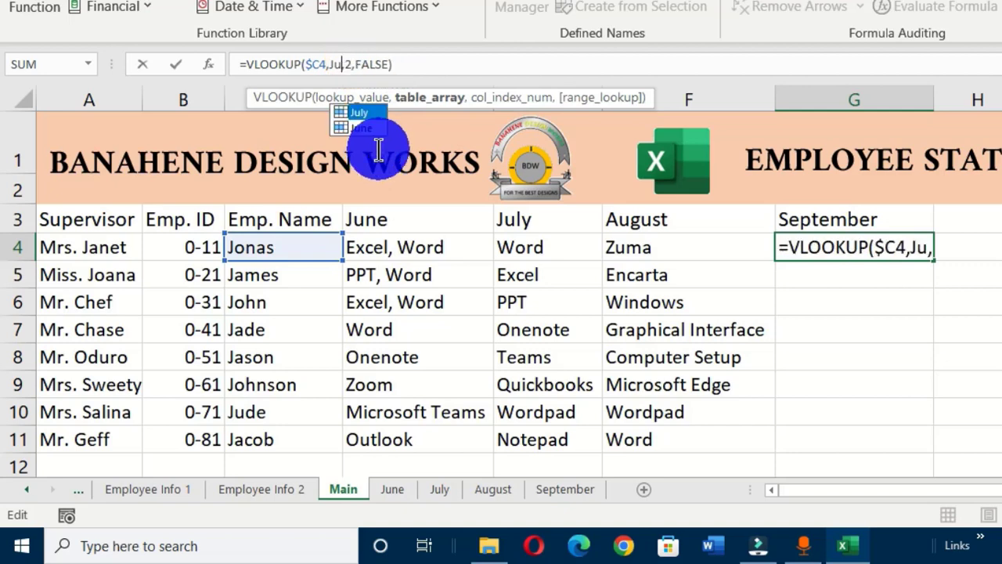
{"action": "key", "text": "BackSpace"}
{"action": "type", "text": "sep"}
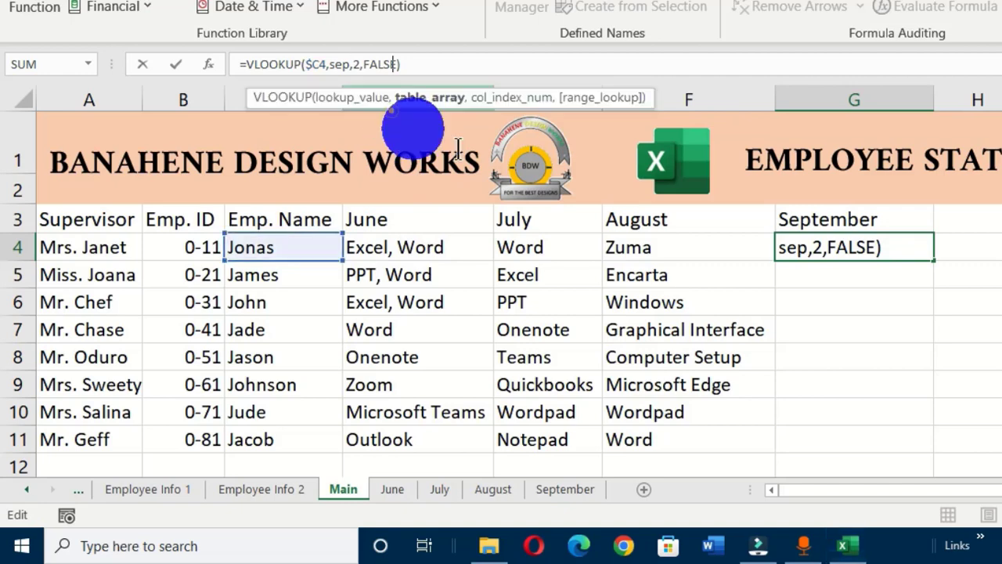
{"action": "key", "text": "Tab"}
{"action": "key", "text": "Return"}
{"action": "left_click", "coordinate": [902, 244]}
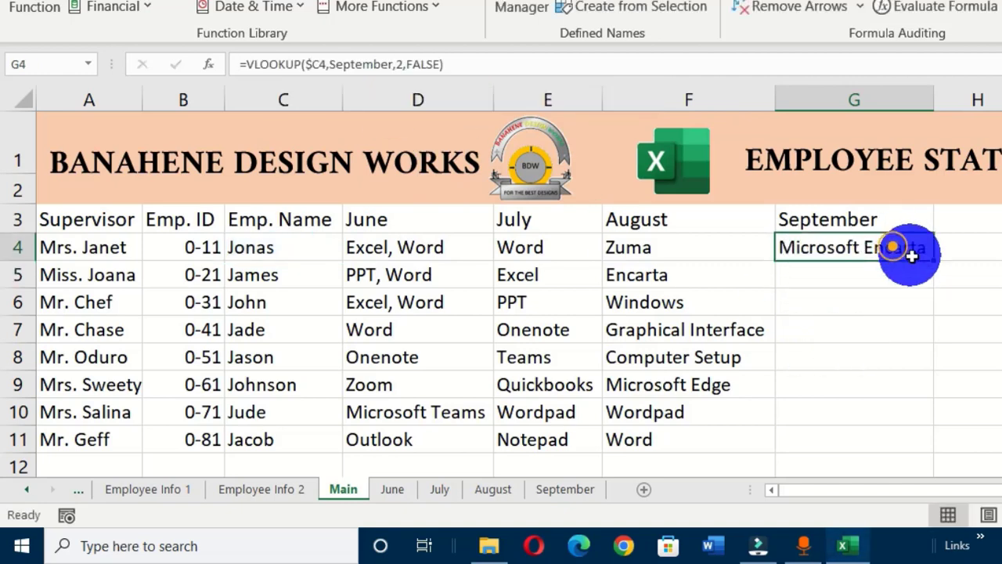
{"action": "double_click", "coordinate": [931, 257]}
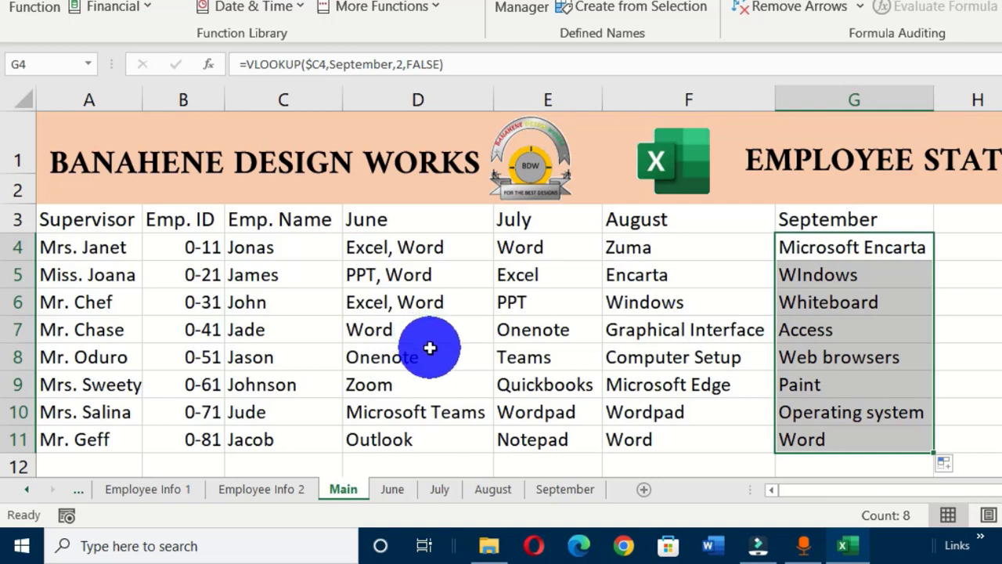
Clear all lookup formulas from D4:G11 on the Main sheet
{"action": "left_click_drag", "start_coordinate": [446, 253], "coordinate": [890, 454]}
{"action": "key", "text": "Delete"}
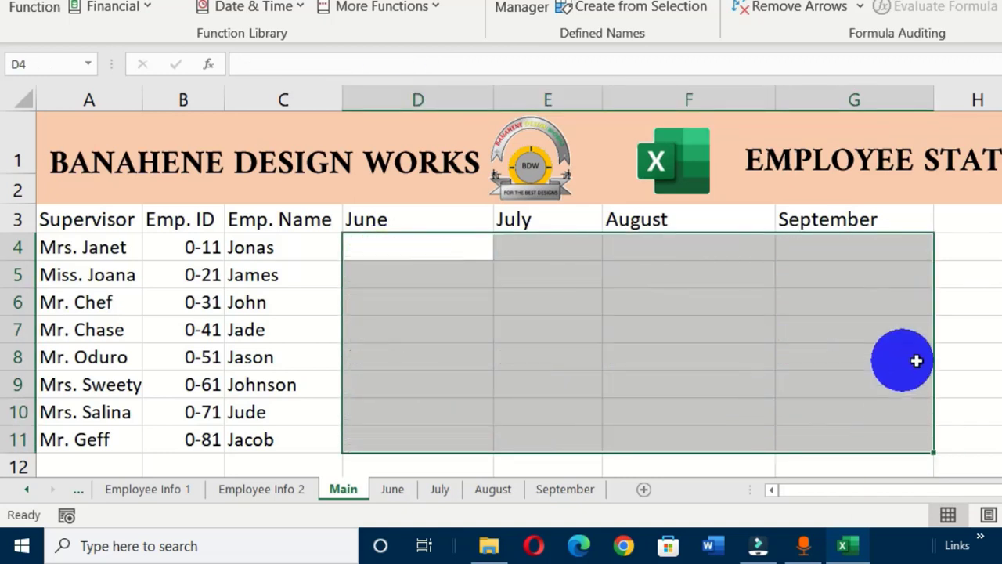
{"action": "left_click", "coordinate": [918, 357]}
Begin a VLOOKUP formula in D4 with $C4 as lookup value, locking only the column
{"action": "left_click", "coordinate": [384, 252]}
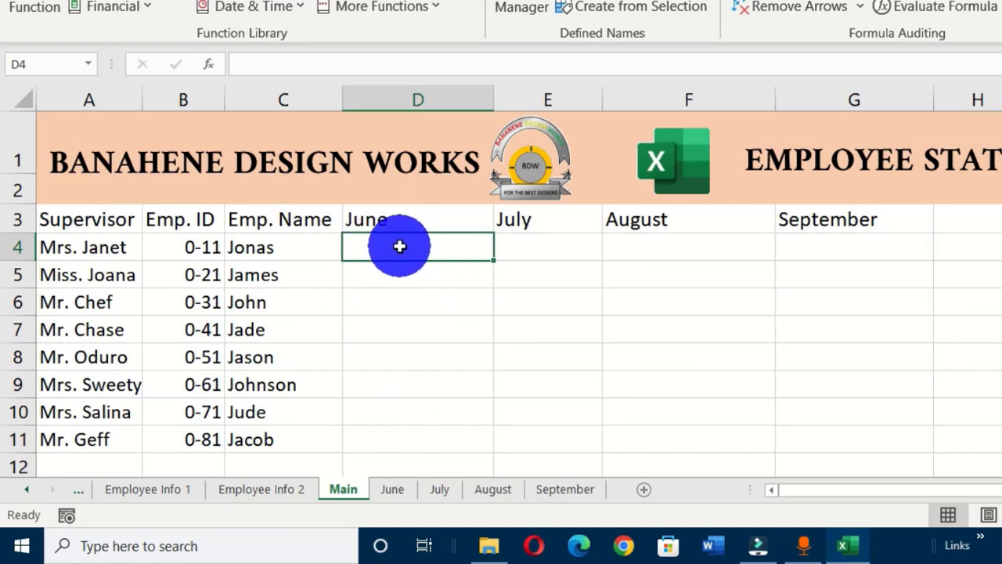
{"action": "type", "text": "=v"}
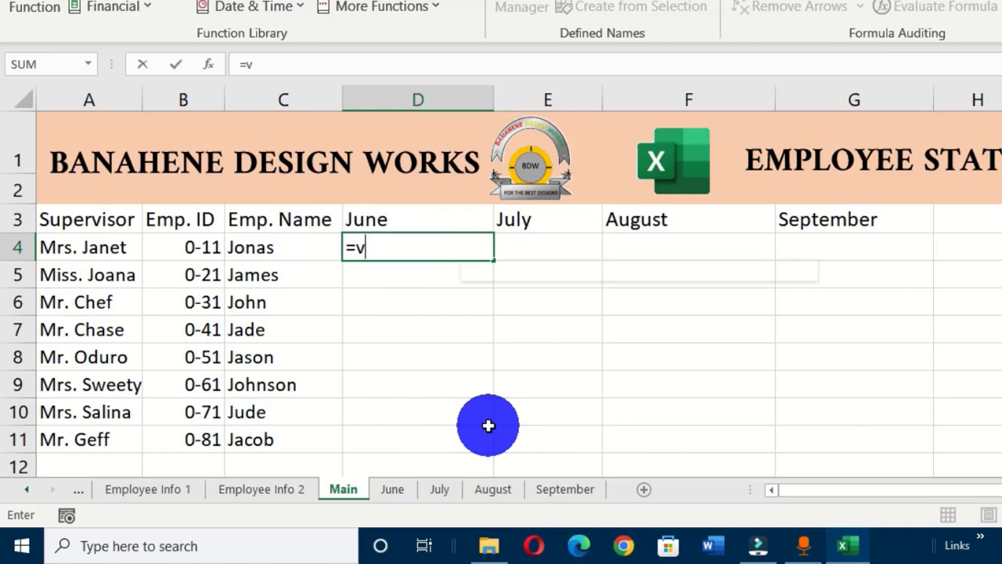
{"action": "type", "text": "lo"}
{"action": "key", "text": "Tab"}
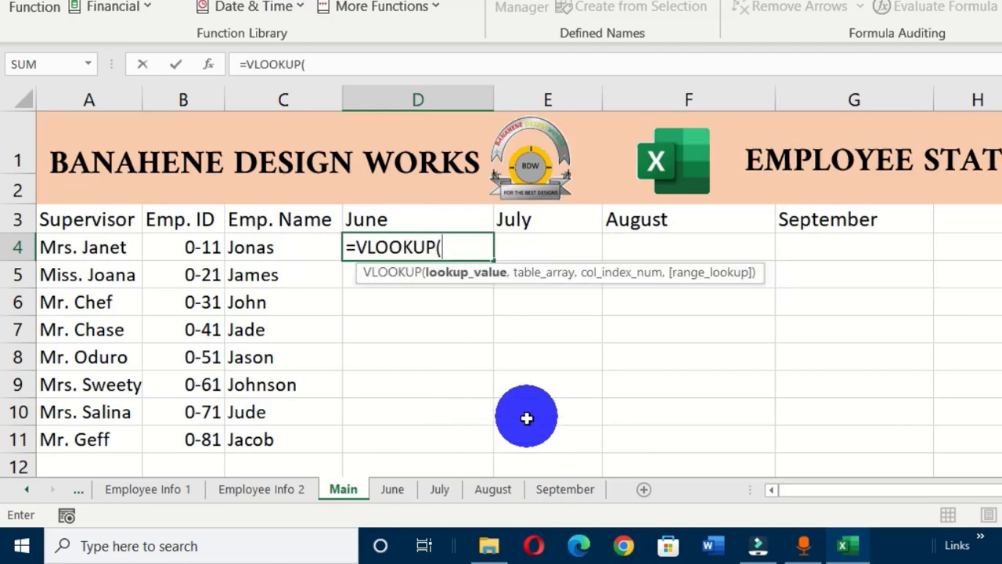
{"action": "left_click", "coordinate": [278, 249]}
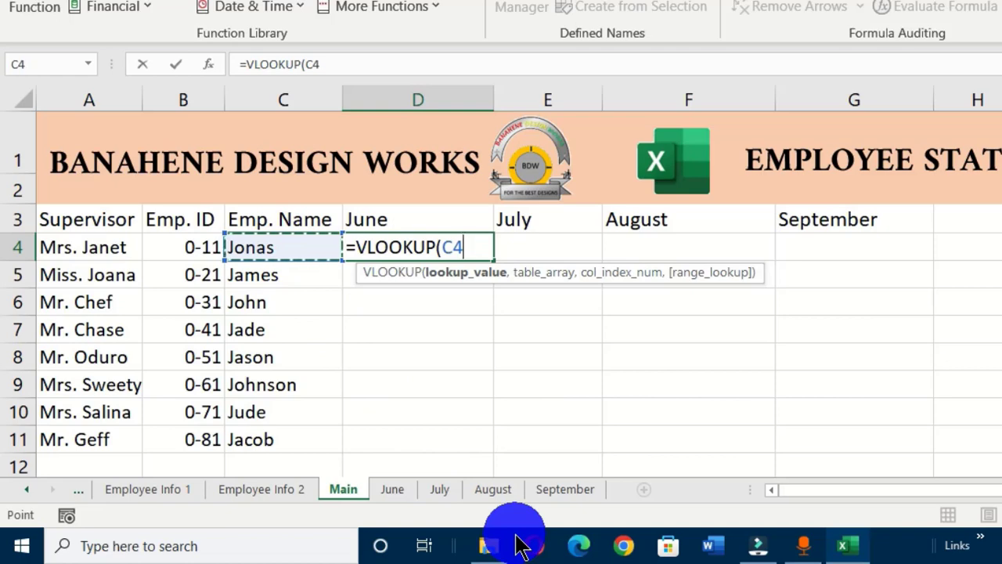
{"action": "key", "text": "F4"}
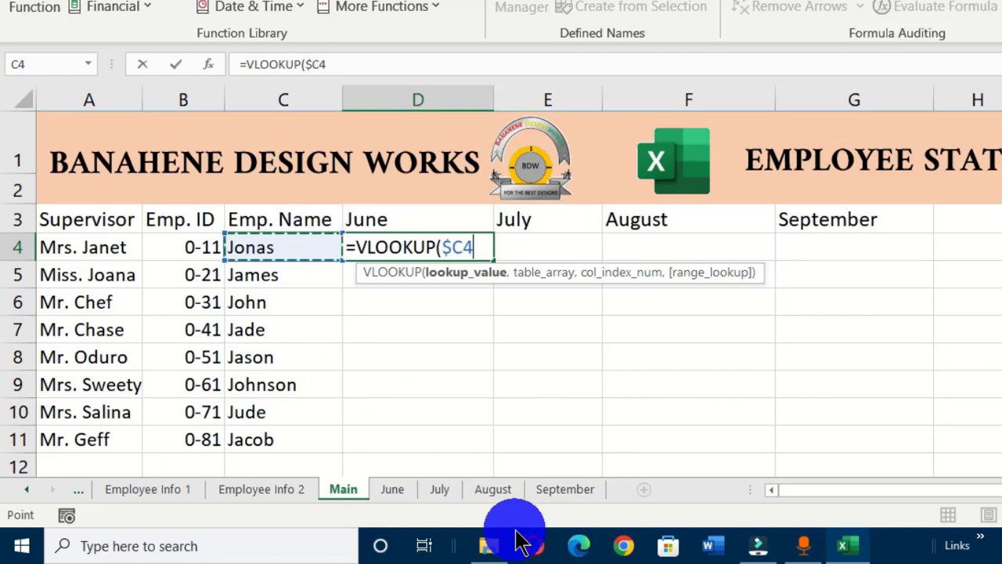
{"action": "type", "text": ","}
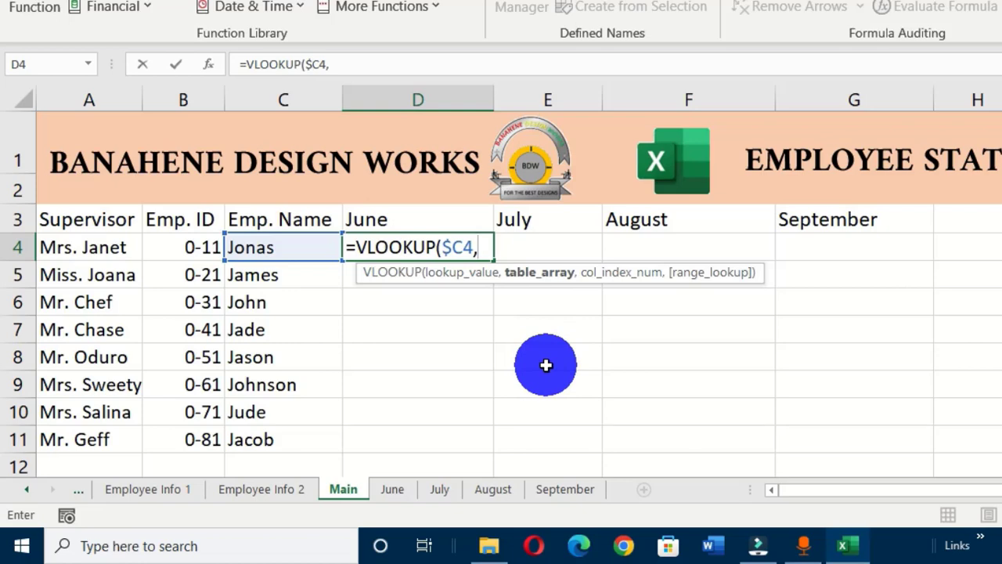
Enter INDIRECT(D3) as the table array of the D4 VLOOKUP so it refers to the June header cell
{"action": "type", "text": "indire"}
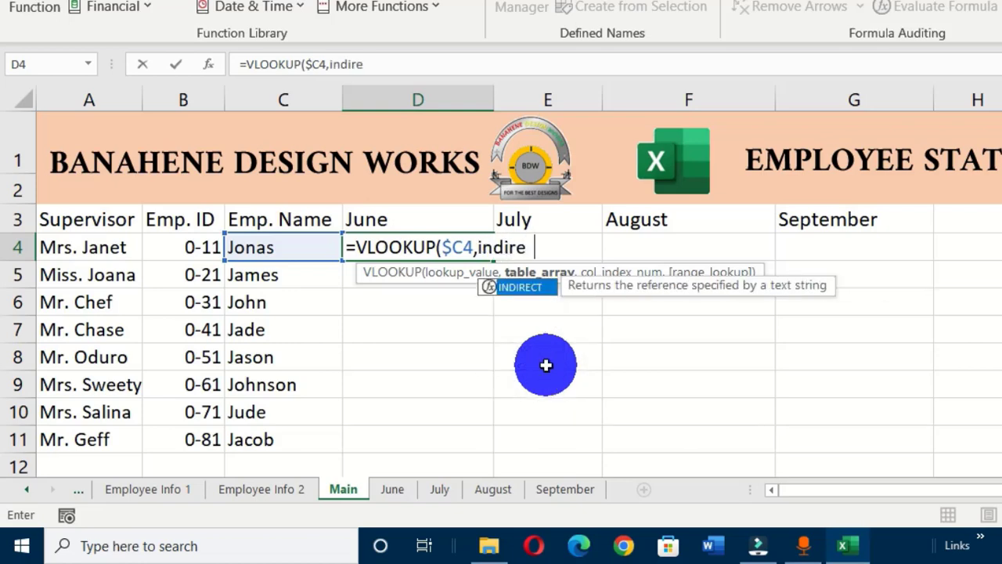
{"action": "type", "text": "c"}
{"action": "key", "text": "Tab"}
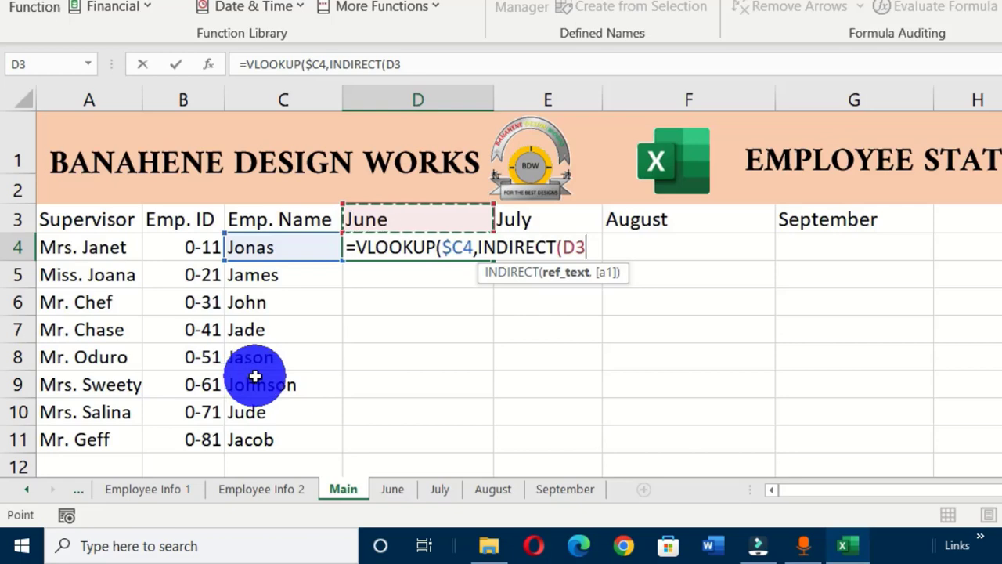
{"action": "key", "text": "F4"}
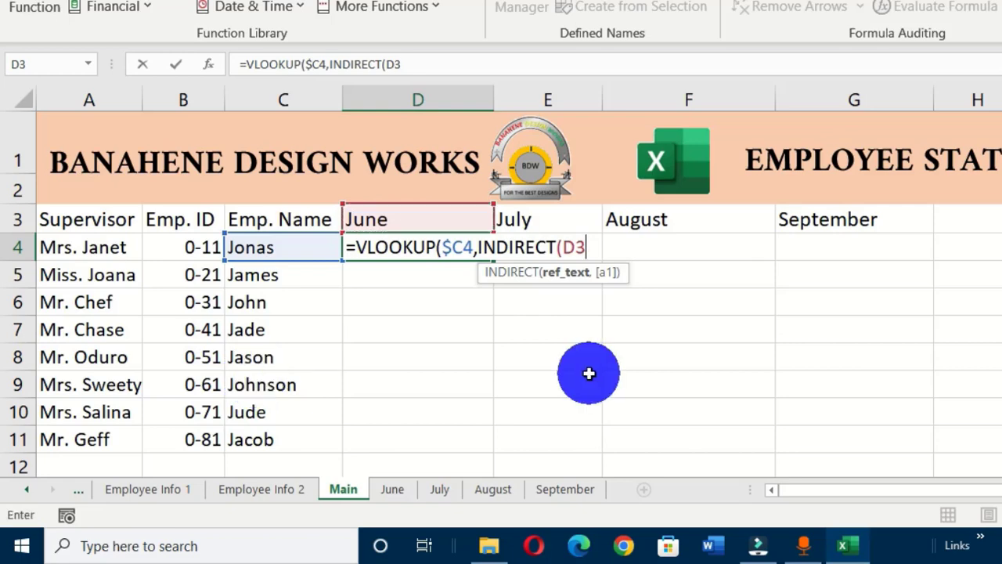
{"action": "type", "text": ")"}
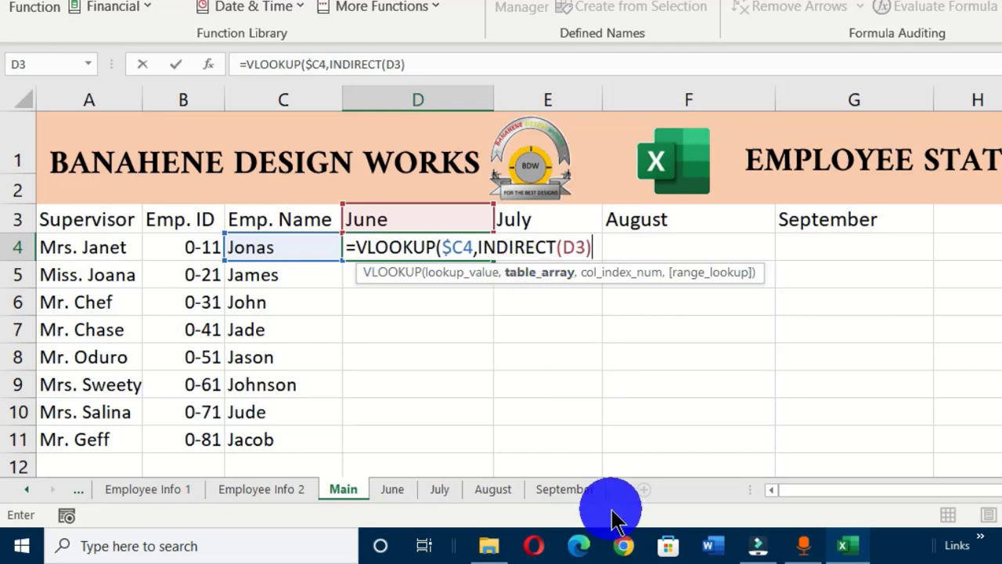
{"action": "type", "text": ","}
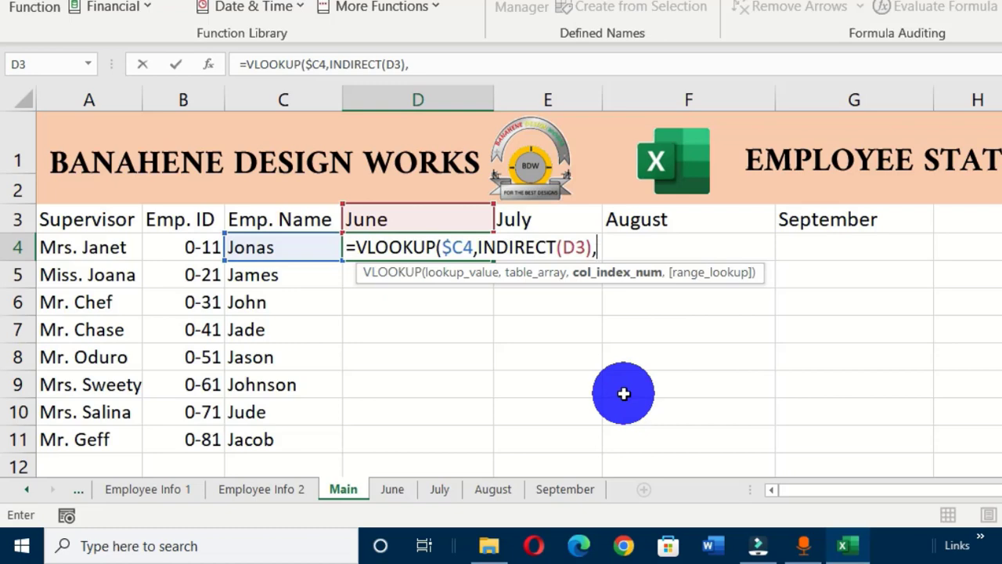
Complete the D4 VLOOKUP formula with column index 2 and an exact match (FALSE)
{"action": "type", "text": "2"}
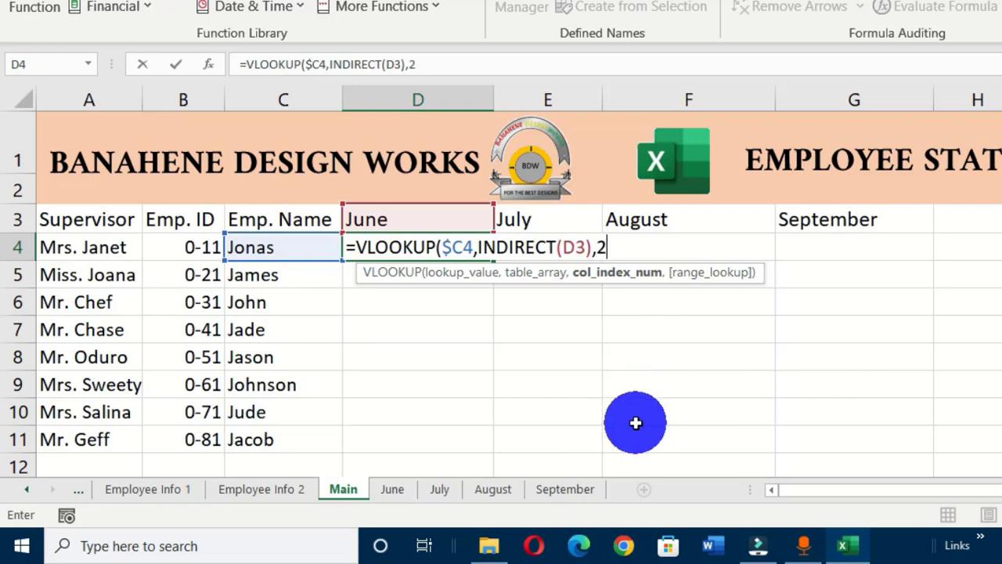
{"action": "type", "text": ","}
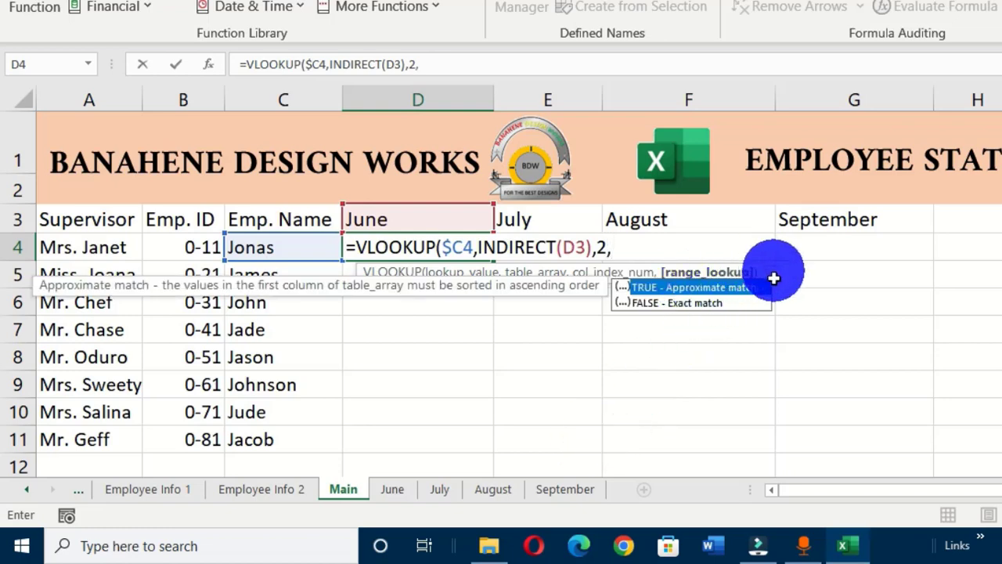
{"action": "left_click", "coordinate": [675, 305]}
{"action": "double_click", "coordinate": [674, 306]}
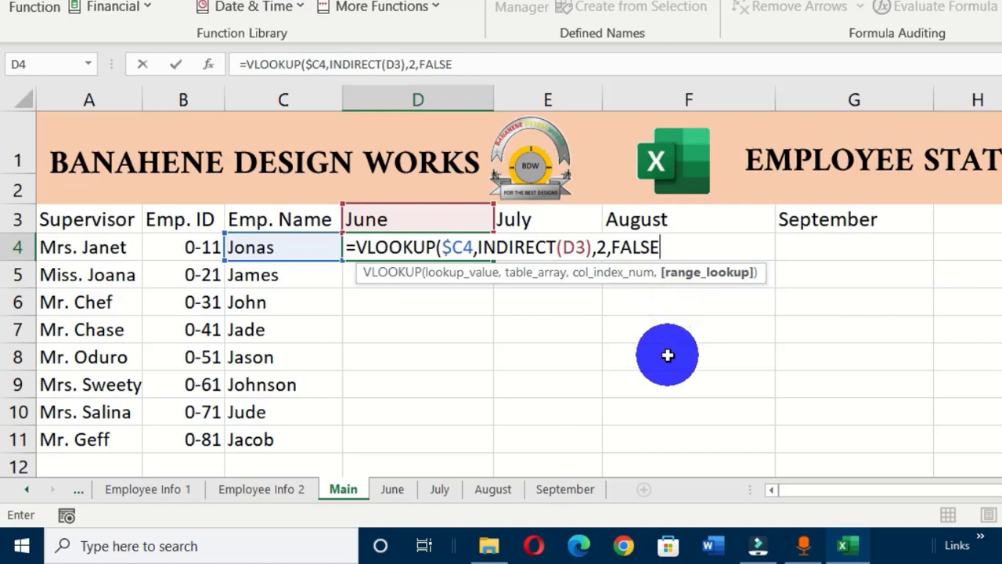
{"action": "type", "text": ")"}
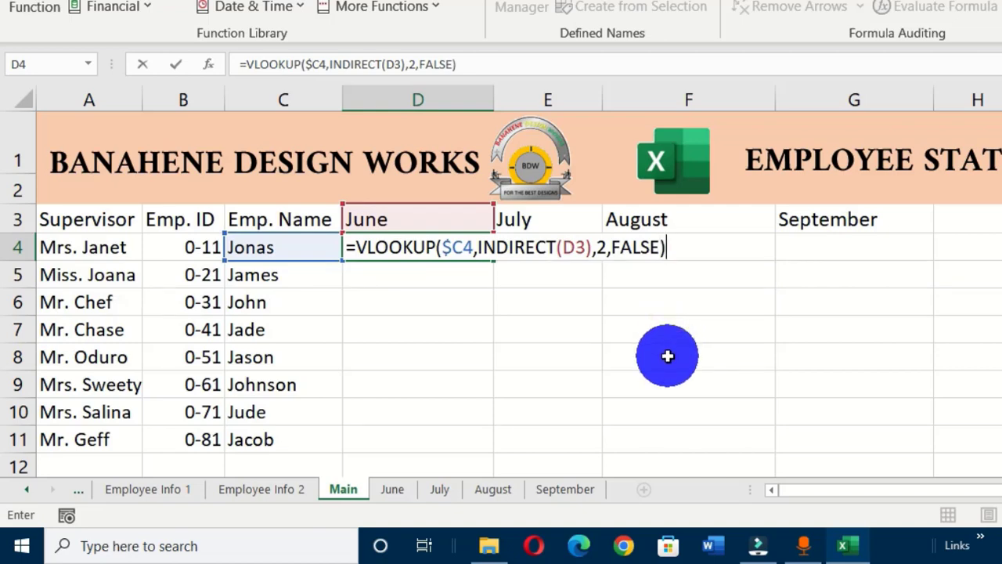
{"action": "key", "text": "Return"}
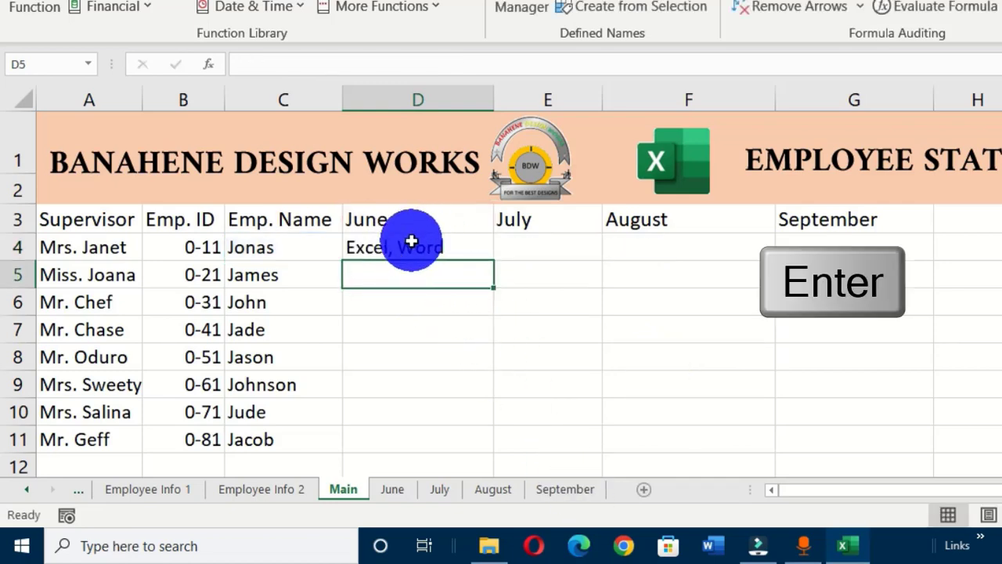
Check the D4 result against the June sheet, and fill the Main sheet's D4 formula down to D11
{"action": "left_click", "coordinate": [395, 489]}
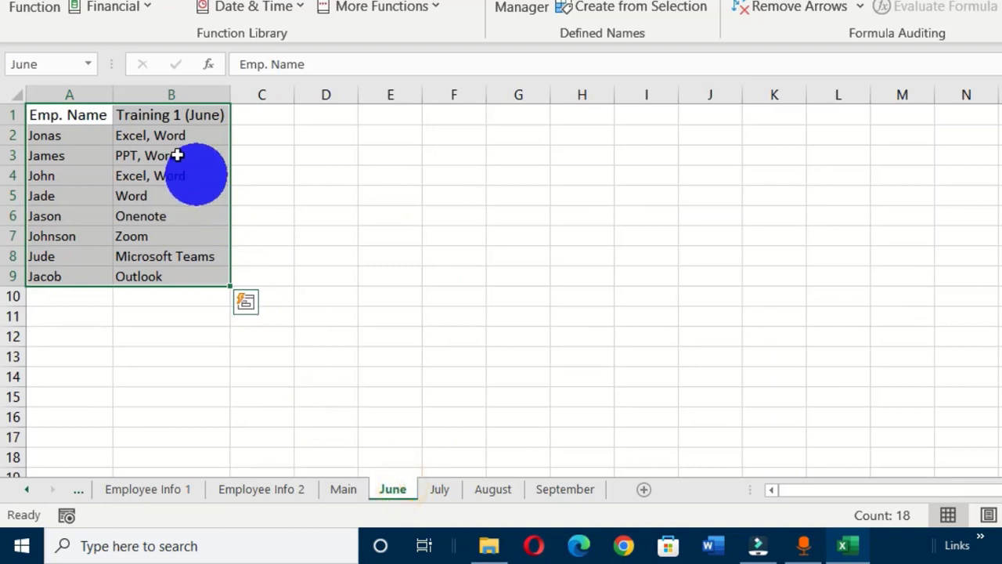
{"action": "left_click", "coordinate": [345, 488]}
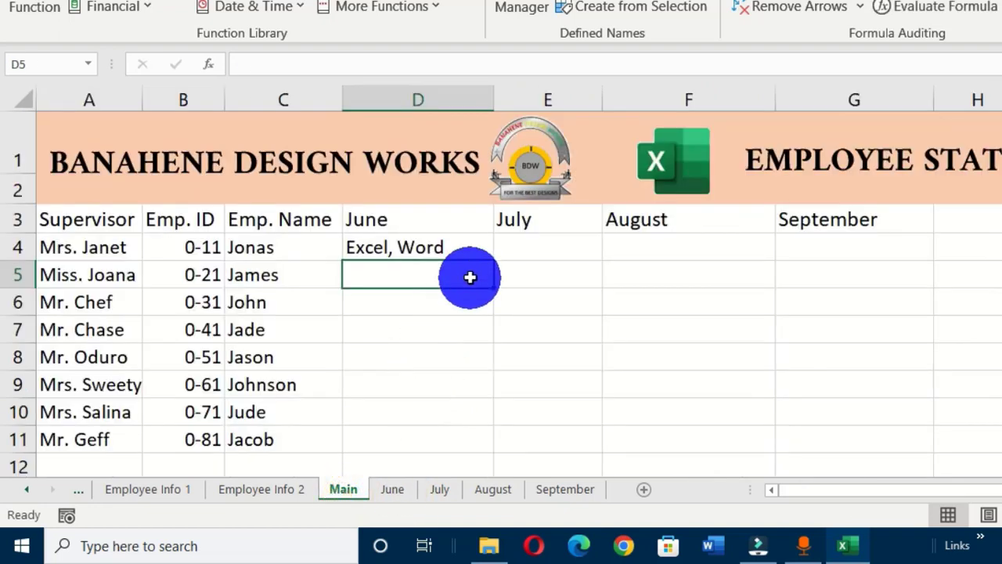
{"action": "left_click", "coordinate": [460, 249]}
{"action": "left_click_drag", "start_coordinate": [491, 264], "coordinate": [477, 456]}
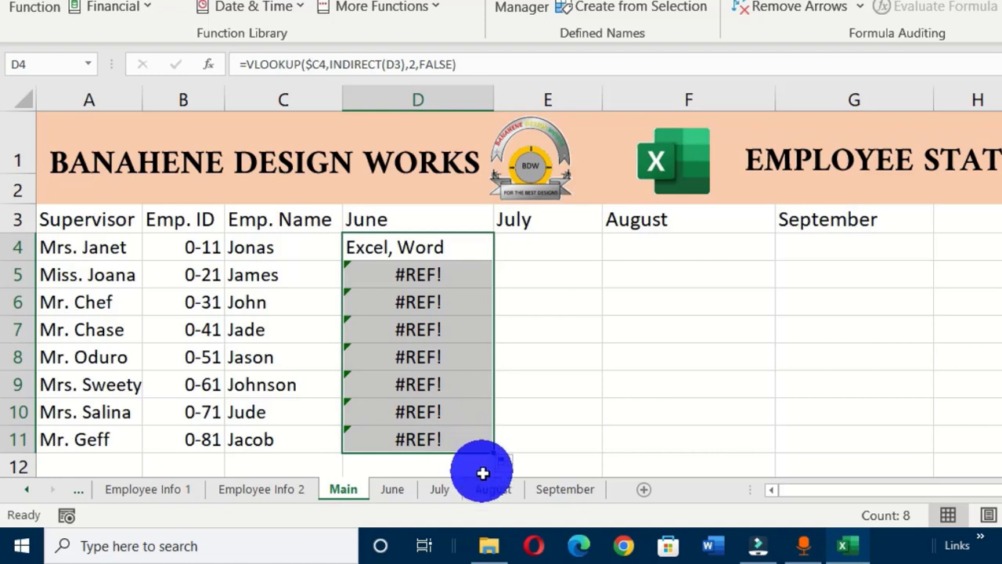
Lock only the row of the INDIRECT header reference in the D4 formula, making it D$3
{"action": "double_click", "coordinate": [407, 249]}
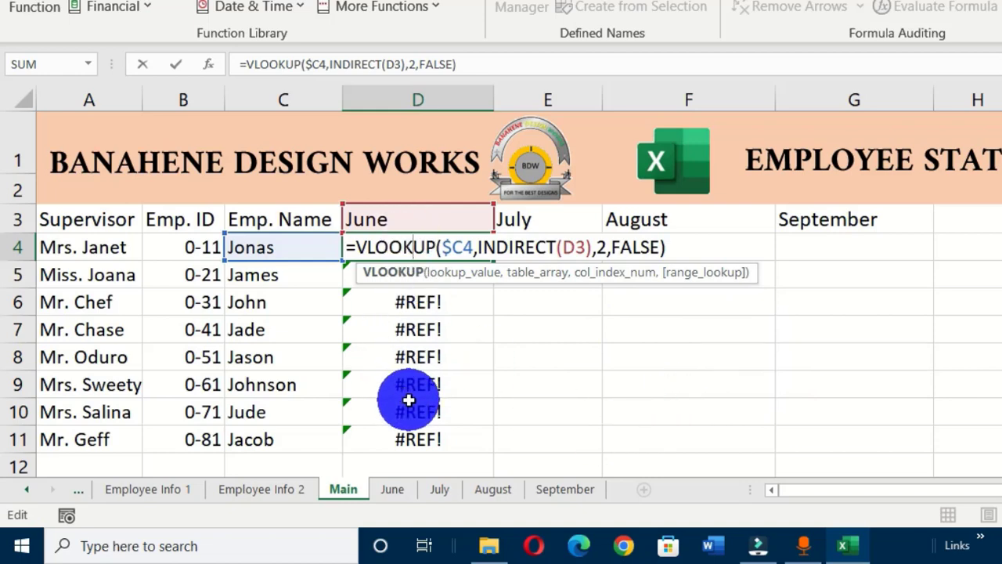
{"action": "left_click", "coordinate": [575, 248]}
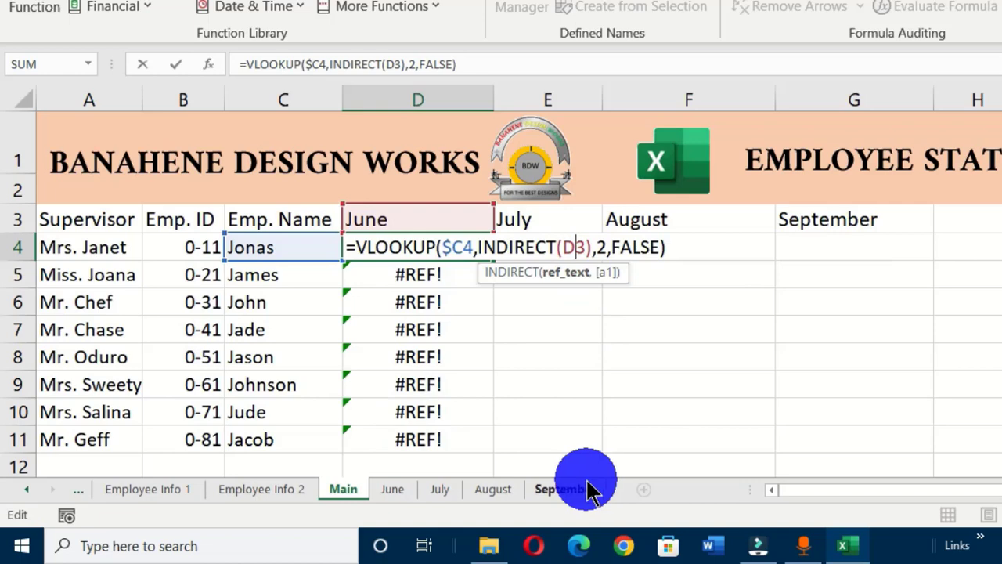
{"action": "key", "text": "F4"}
{"action": "key", "text": "F4"}
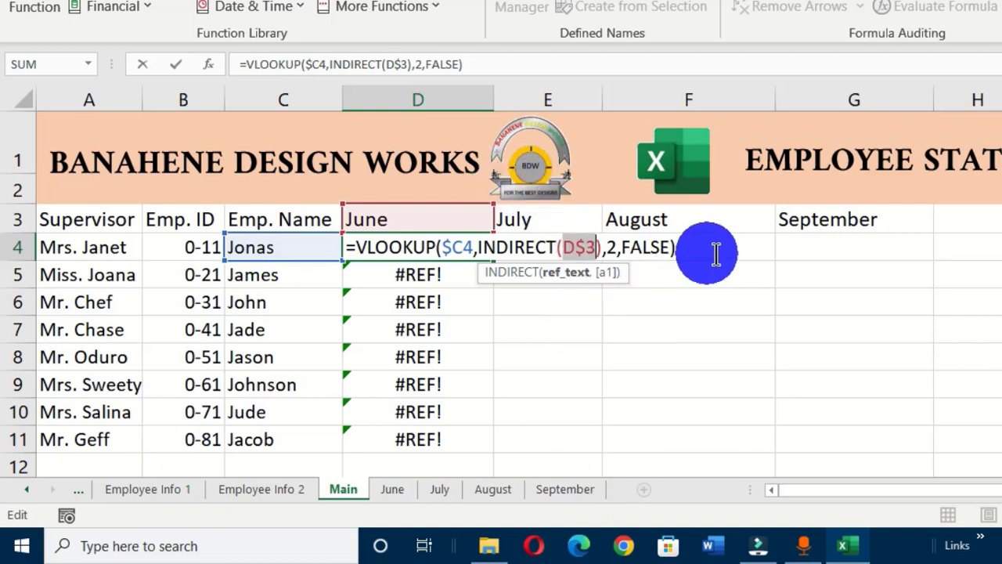
{"action": "left_click", "coordinate": [691, 248]}
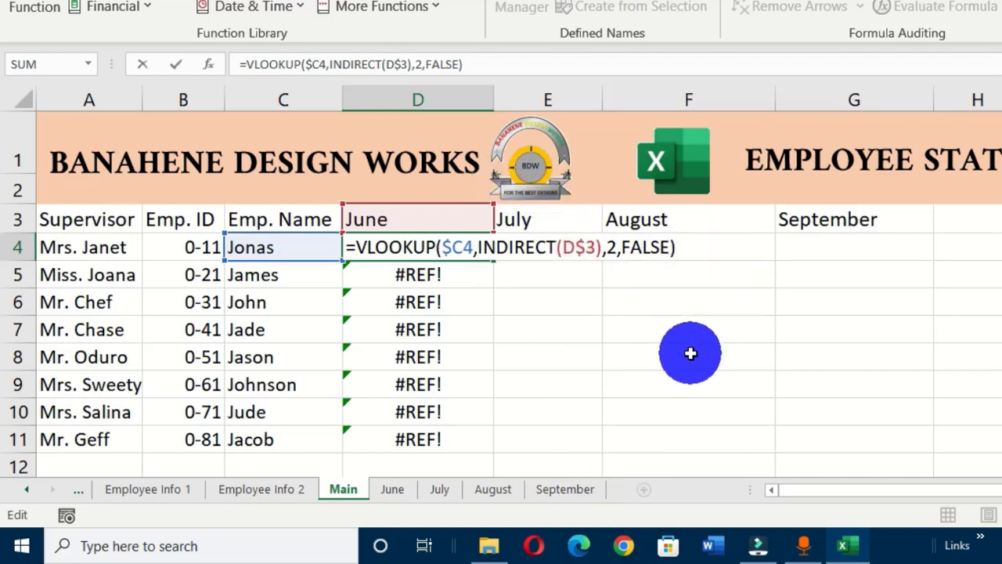
{"action": "key", "text": "Return"}
Fill the D4 formula down to D11 and across to column G for July, August and September
{"action": "left_click", "coordinate": [446, 244]}
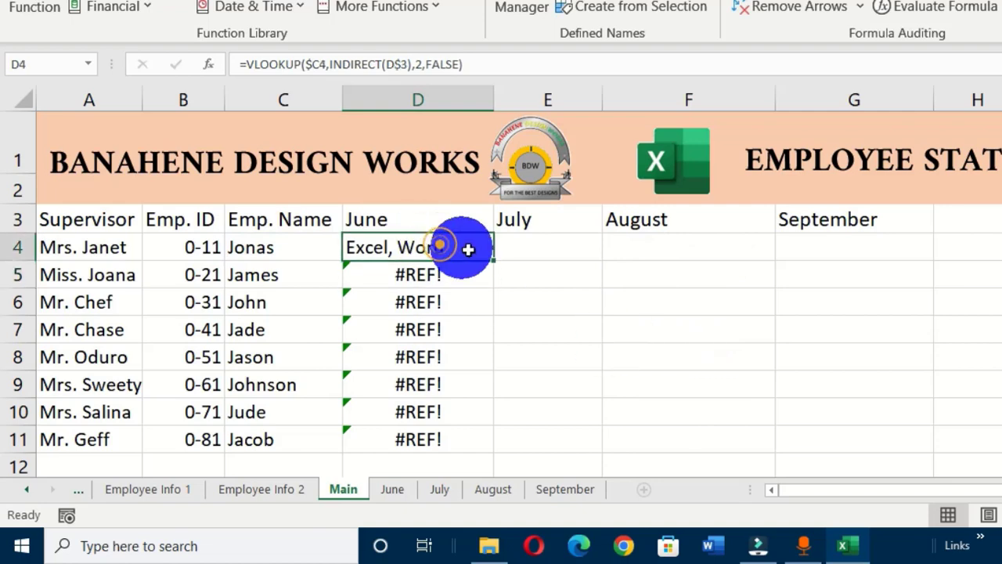
{"action": "left_click_drag", "start_coordinate": [489, 260], "coordinate": [482, 447]}
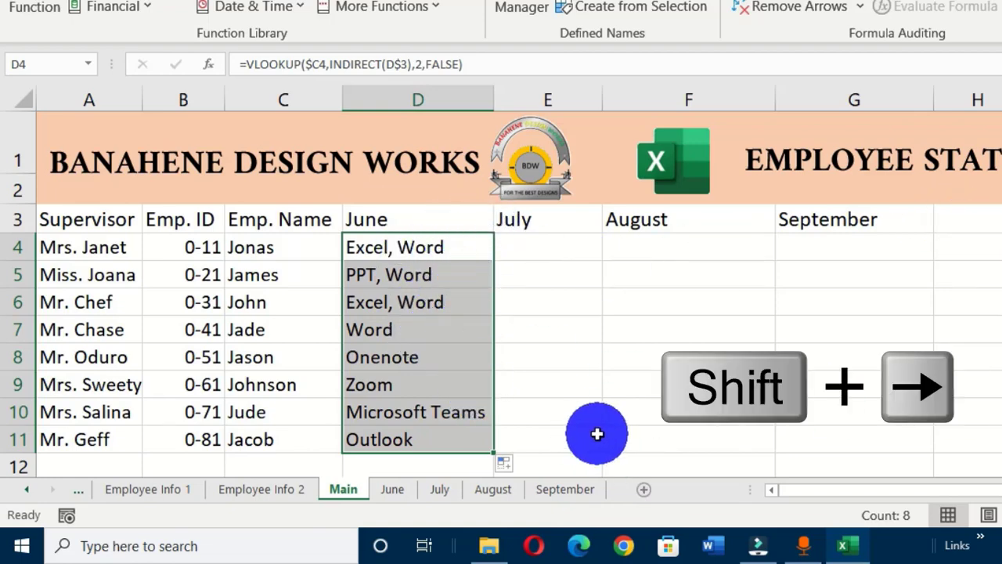
{"action": "key", "text": "shift+Right"}
{"action": "key", "text": "shift+Right"}
{"action": "key", "text": "shift+Right"}
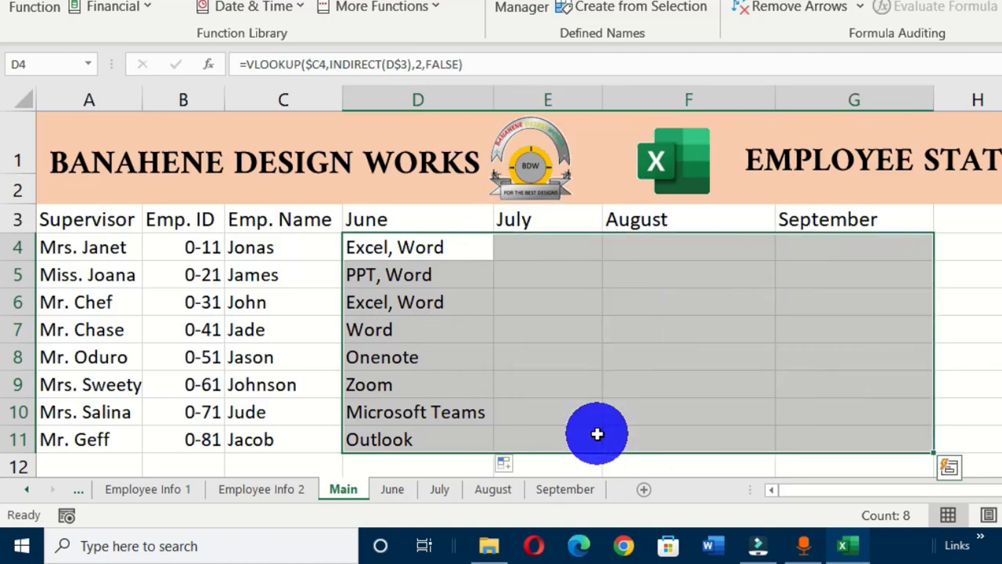
{"action": "key", "text": "ctrl+r"}
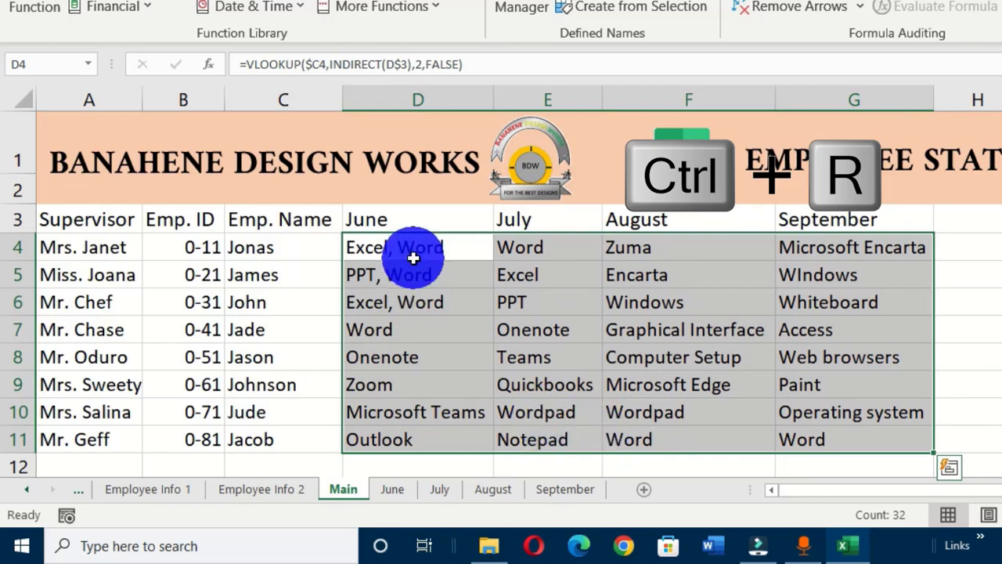
{"action": "left_click", "coordinate": [961, 350]}
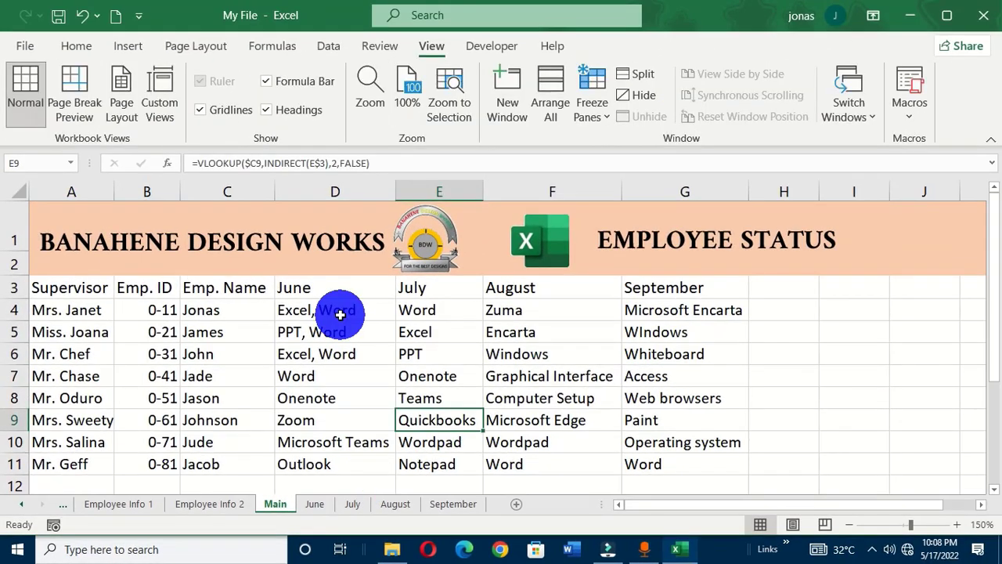
Compare the June sheet's training entries with the June column on the Main sheet
{"action": "left_click", "coordinate": [316, 507]}
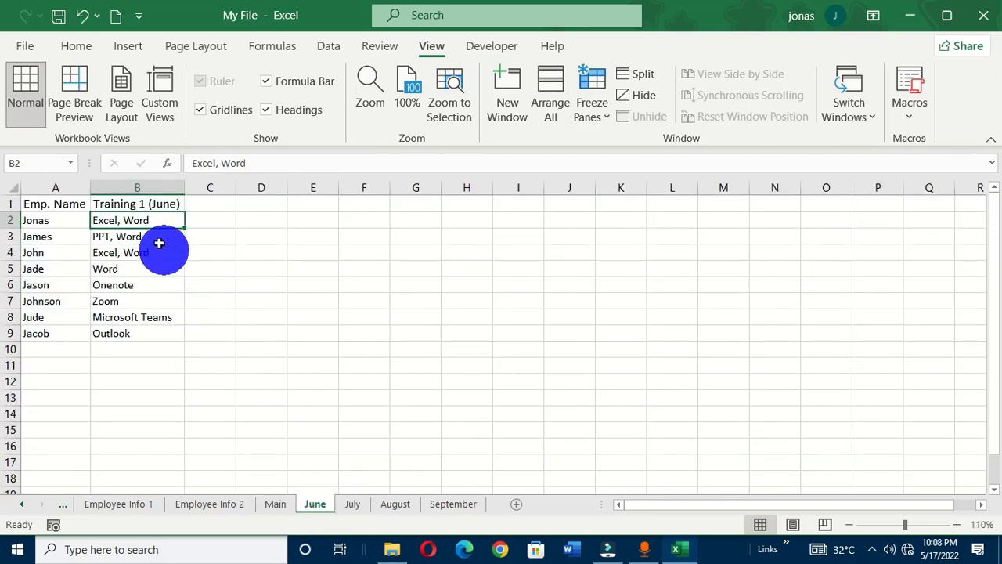
{"action": "left_click_drag", "start_coordinate": [138, 220], "coordinate": [125, 320]}
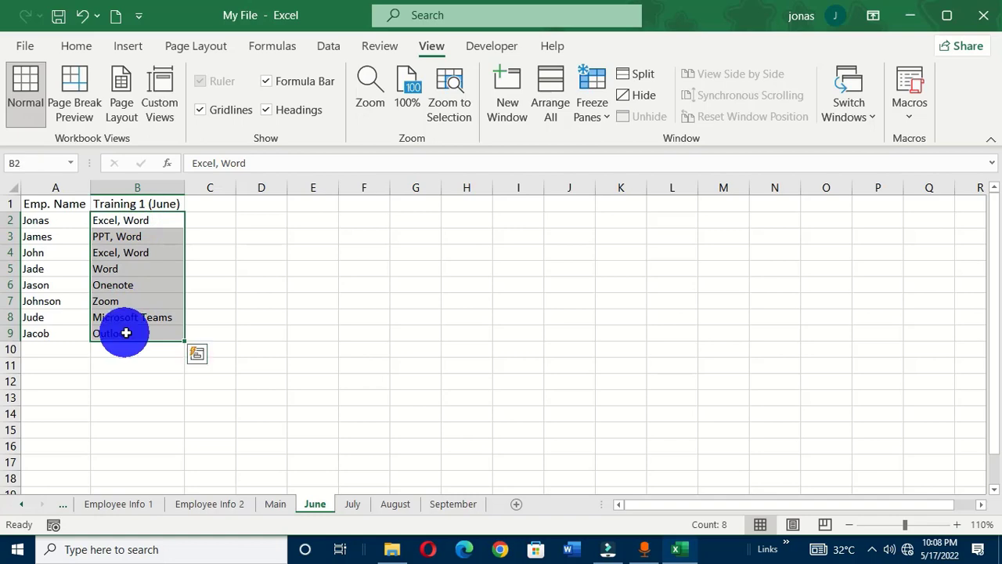
{"action": "left_click", "coordinate": [277, 506]}
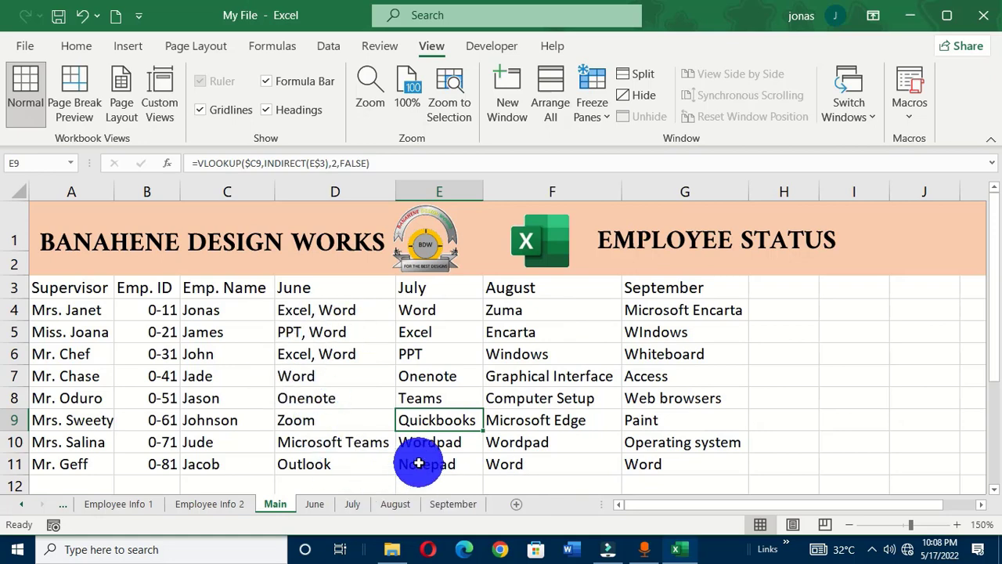
{"action": "left_click", "coordinate": [316, 505]}
{"action": "left_click", "coordinate": [295, 379]}
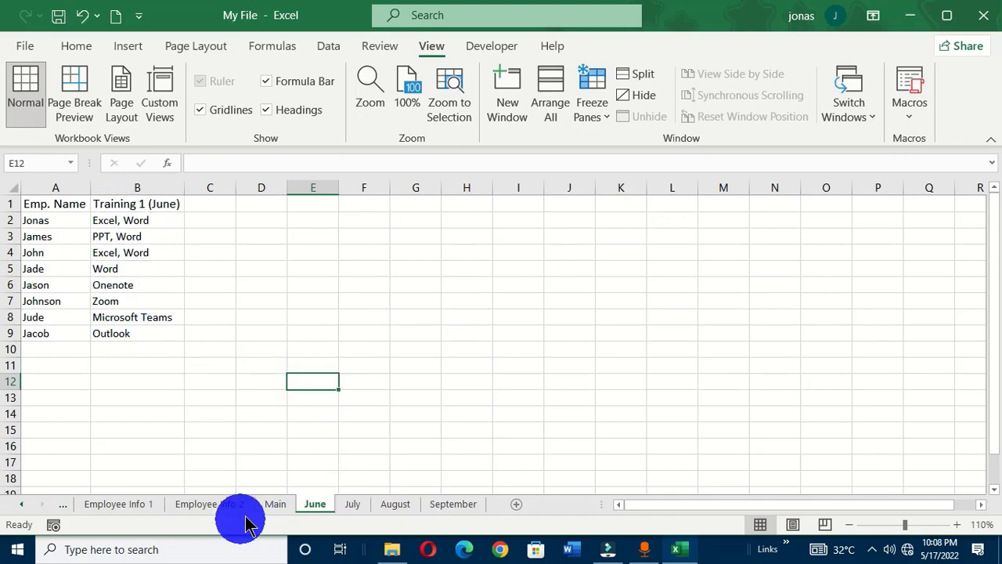
{"action": "left_click", "coordinate": [278, 505]}
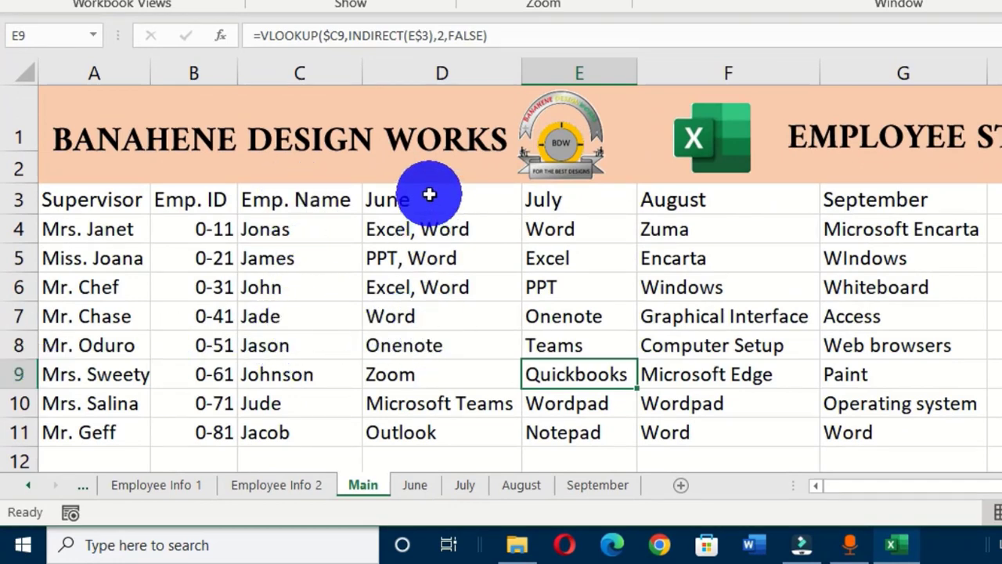
{"action": "left_click", "coordinate": [408, 484]}
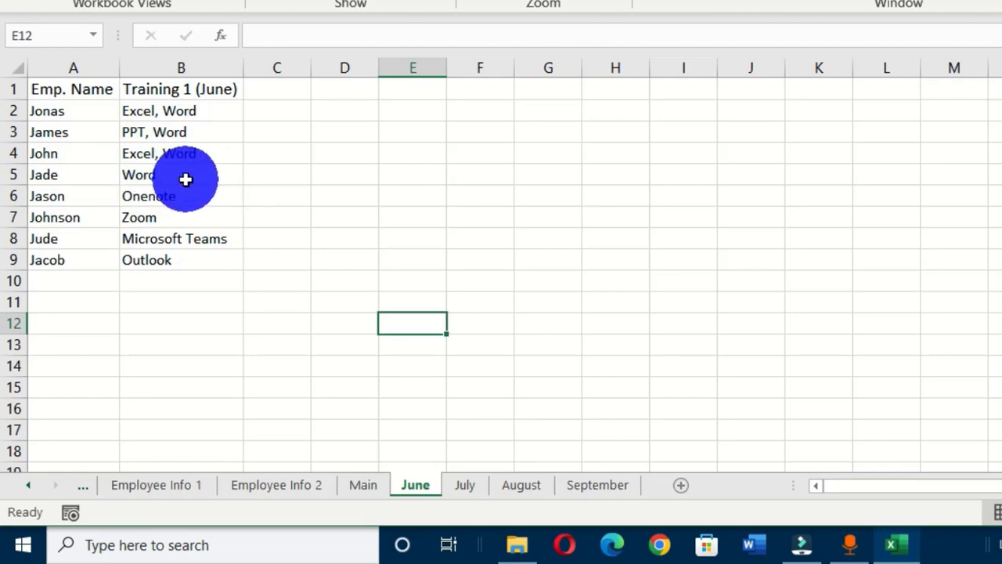
{"action": "left_click", "coordinate": [363, 486]}
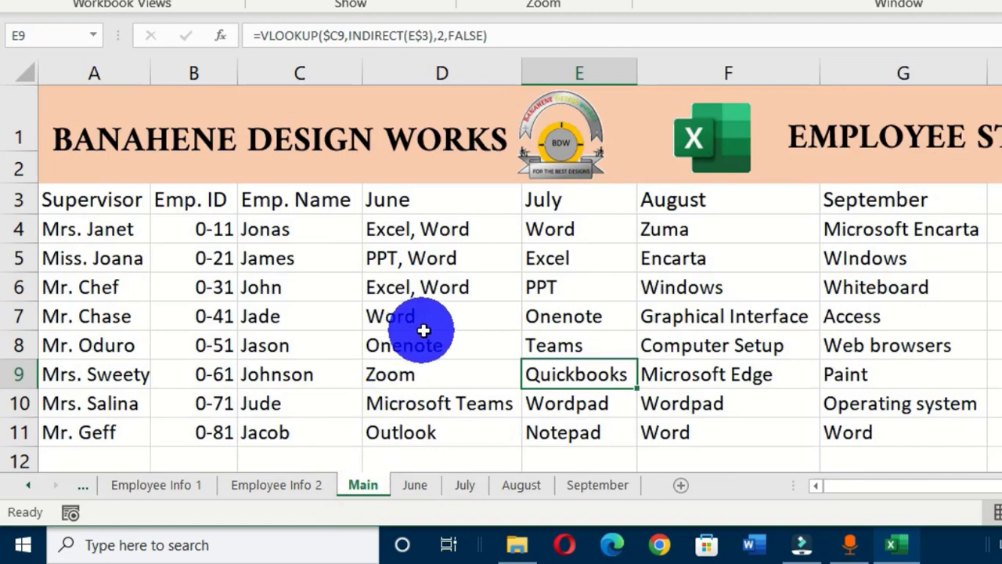
{"action": "left_click", "coordinate": [416, 486]}
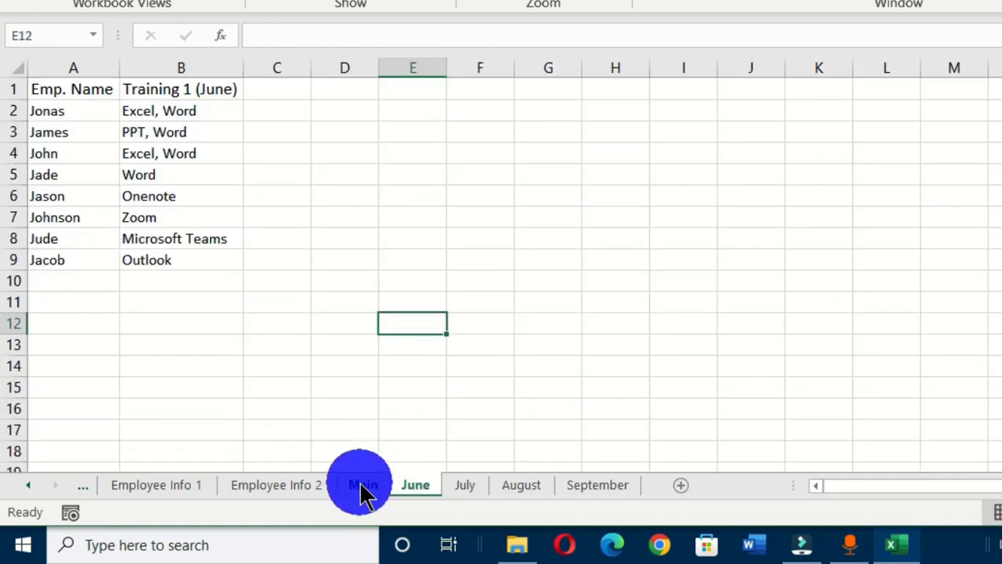
{"action": "left_click", "coordinate": [360, 485]}
Change the training entry in B5 of the June sheet to PowerPoint and return to the Main sheet
{"action": "left_click", "coordinate": [415, 486]}
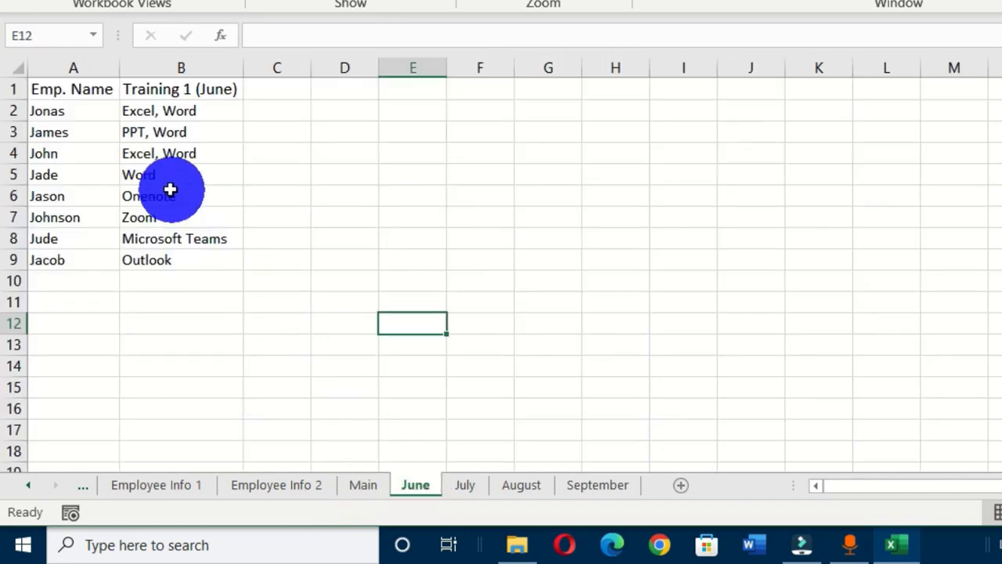
{"action": "left_click", "coordinate": [167, 174]}
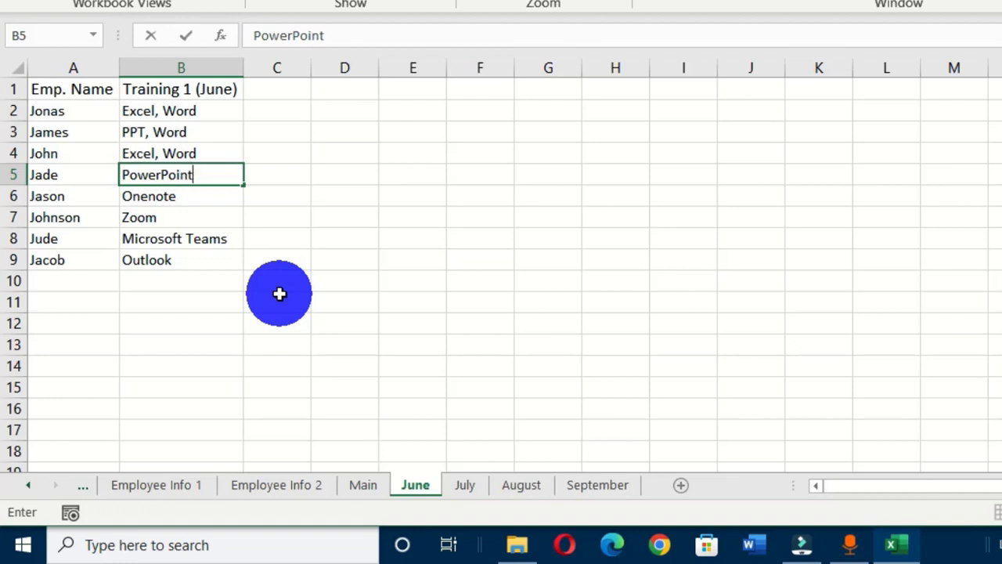
{"action": "type", "text": "PowerPoint"}
{"action": "key", "text": "Return"}
{"action": "left_click", "coordinate": [360, 487]}
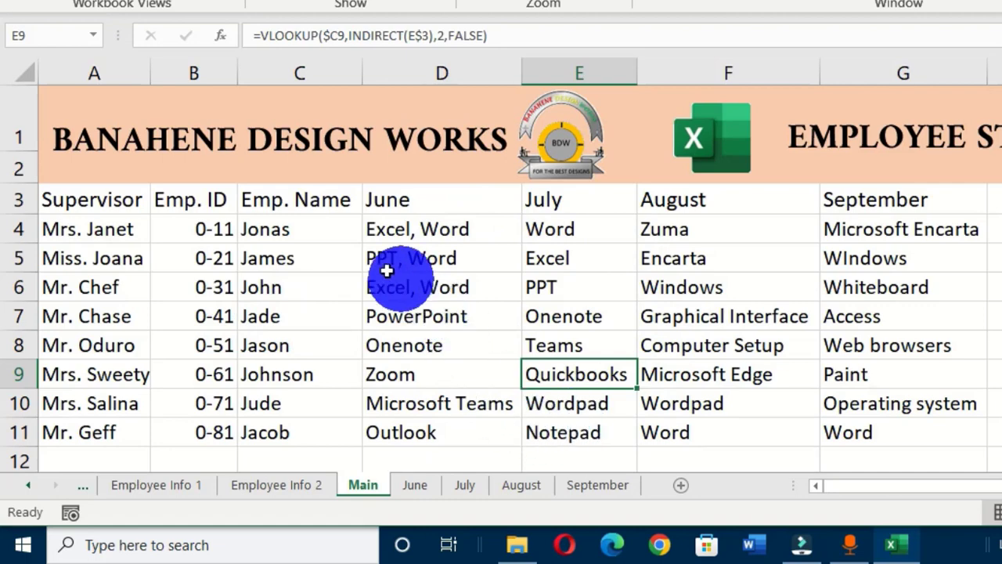
Review the June, July, August and September source sheets and return to the Main sheet
{"action": "left_click", "coordinate": [417, 486]}
{"action": "left_click", "coordinate": [464, 487]}
{"action": "left_click", "coordinate": [521, 487]}
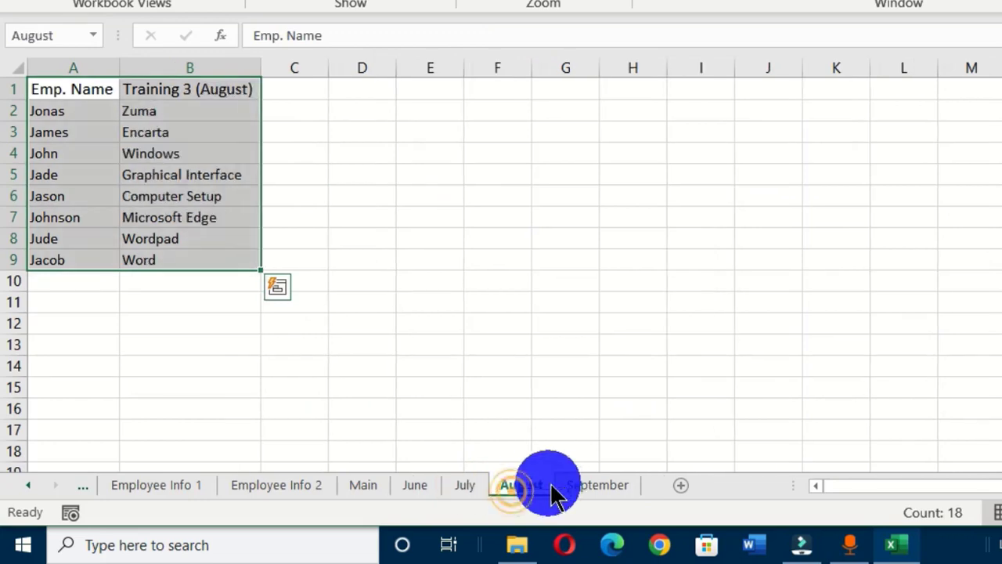
{"action": "left_click", "coordinate": [589, 488]}
{"action": "left_click", "coordinate": [423, 488]}
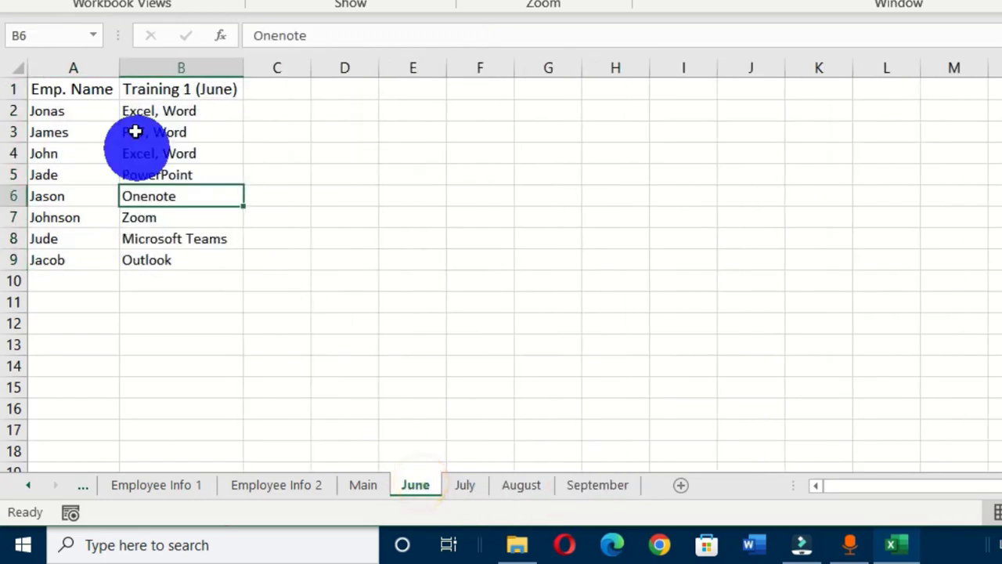
{"action": "left_click", "coordinate": [165, 219]}
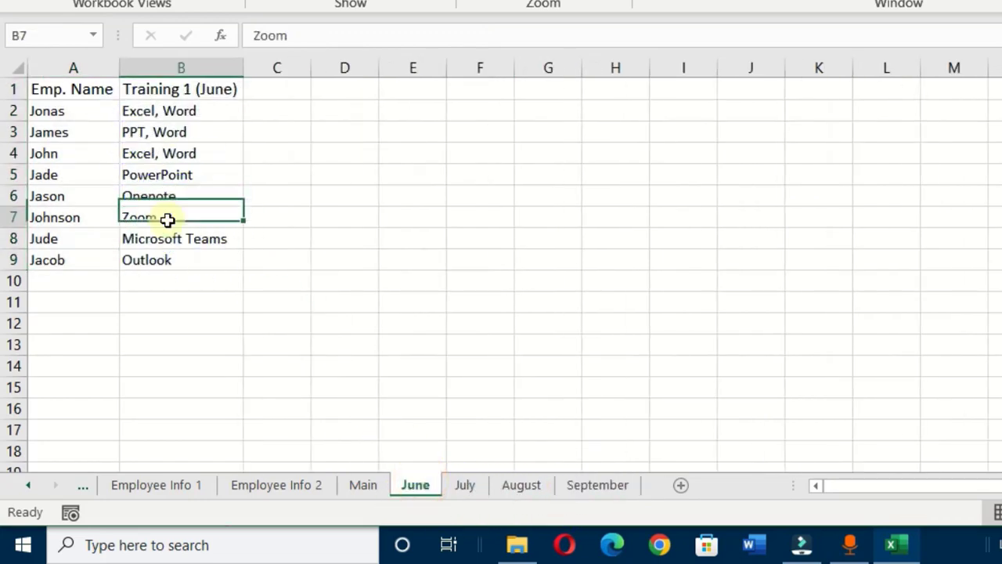
{"action": "left_click", "coordinate": [363, 485]}
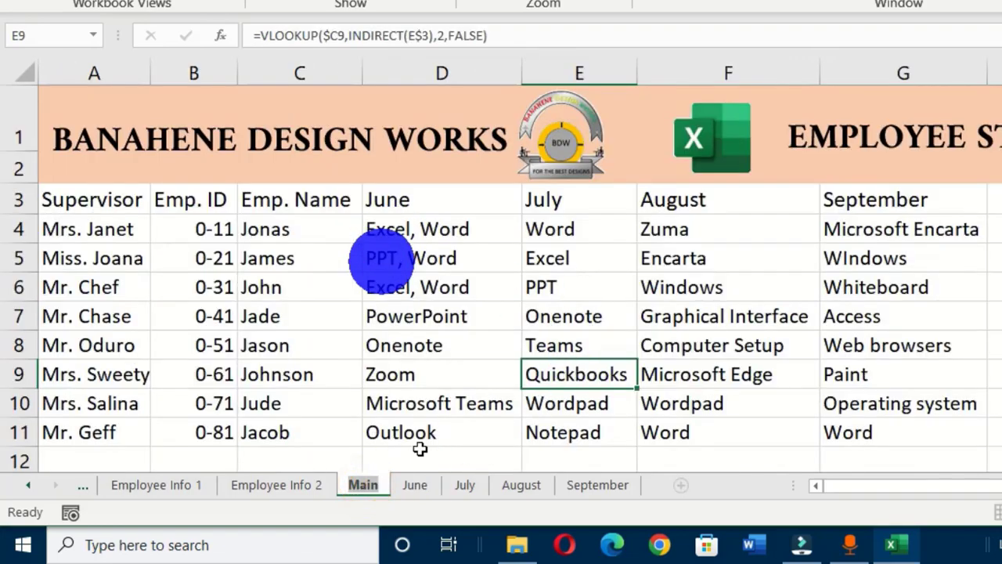